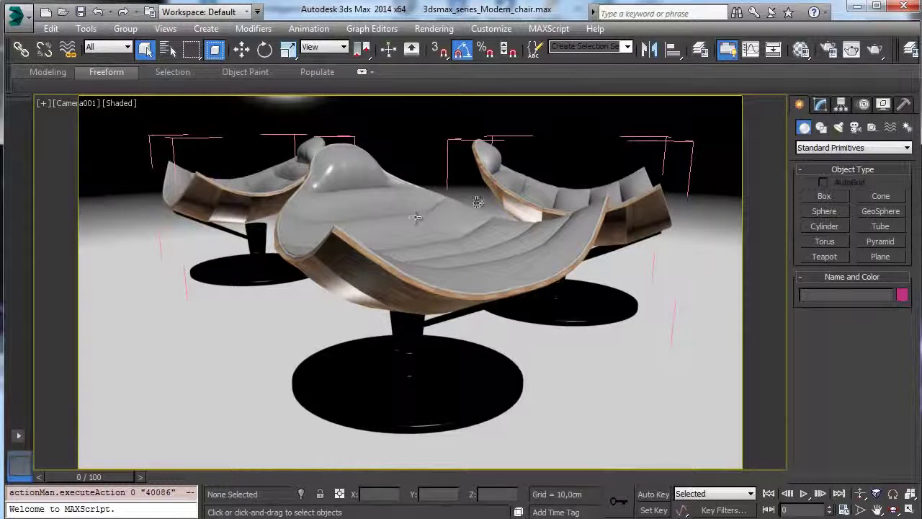
Step: Isolate Chair_01 and frame it in an orthographic view by orbiting and zooming
left_click(489, 268)
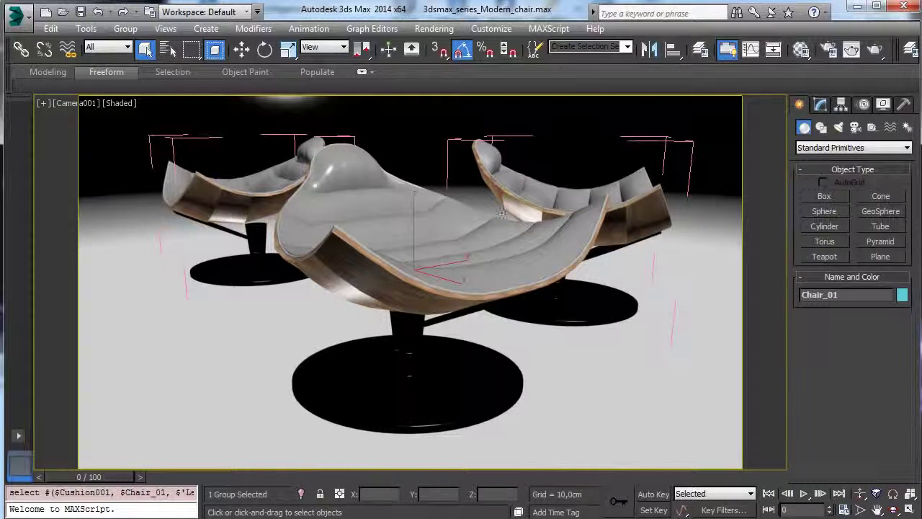
left_click(301, 494)
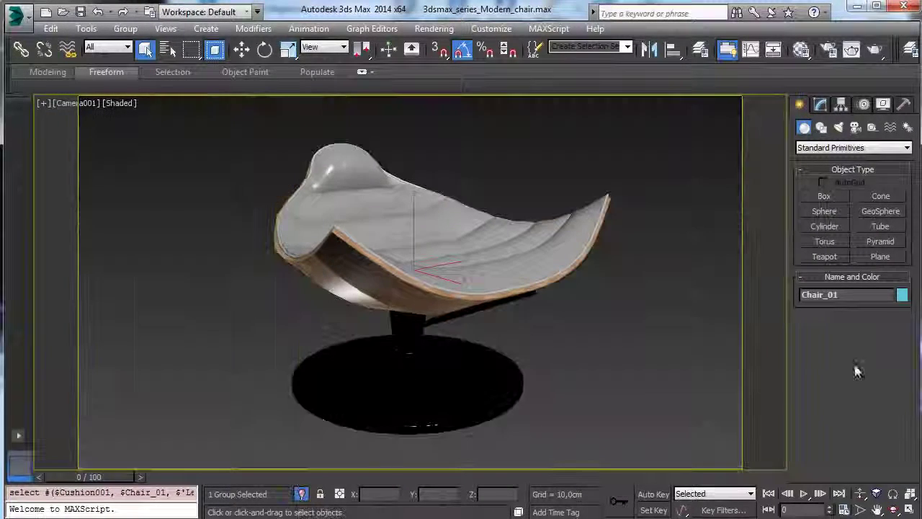
left_click(79, 106)
left_click(108, 173)
left_click(893, 509)
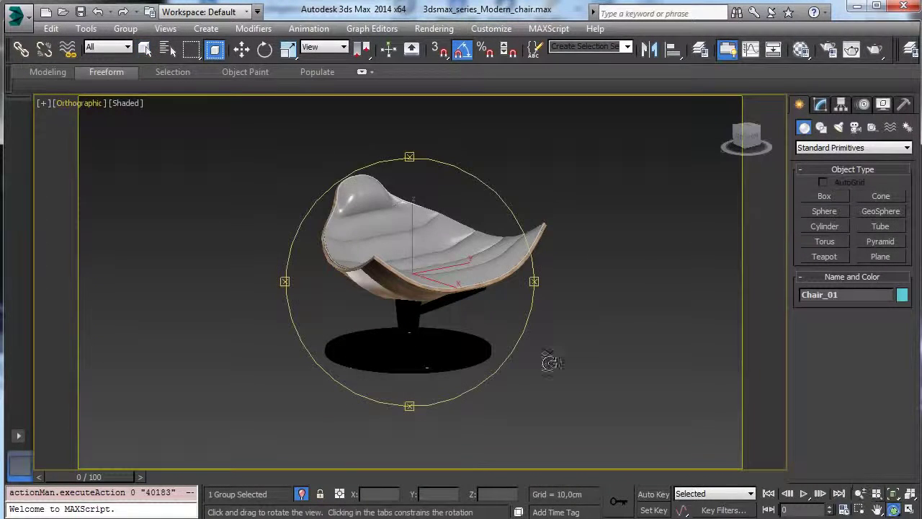
left_click_drag(552, 363, 465, 322)
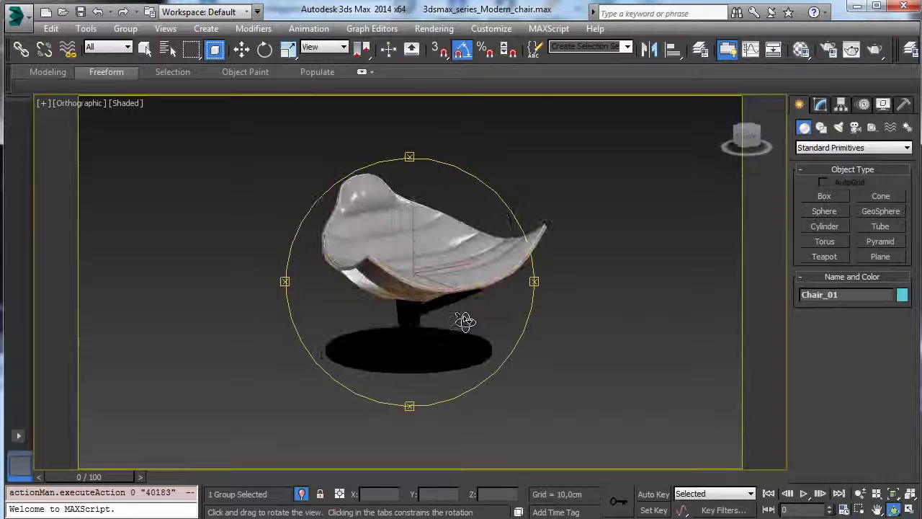
left_click(860, 494)
left_click_drag(393, 281, 396, 245)
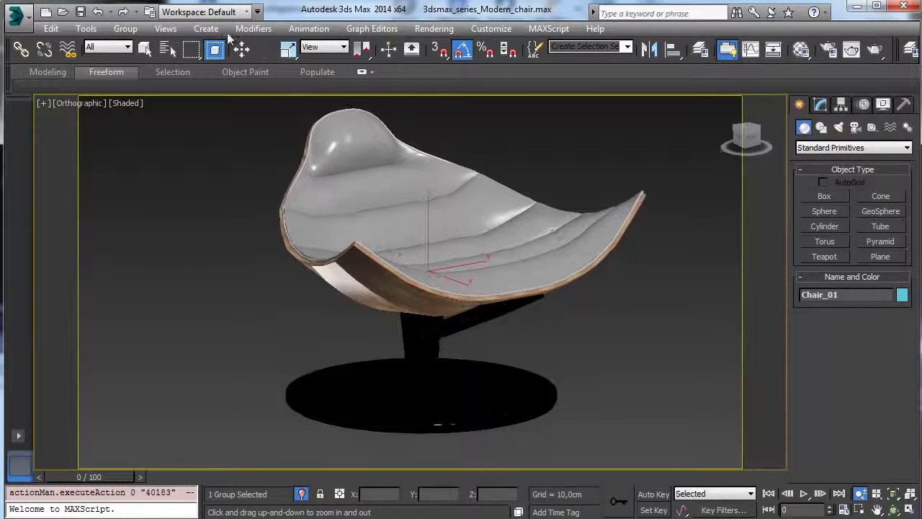
Step: Select the chair and use Group > Open to expose its individual parts
left_click(145, 48)
left_click(401, 288)
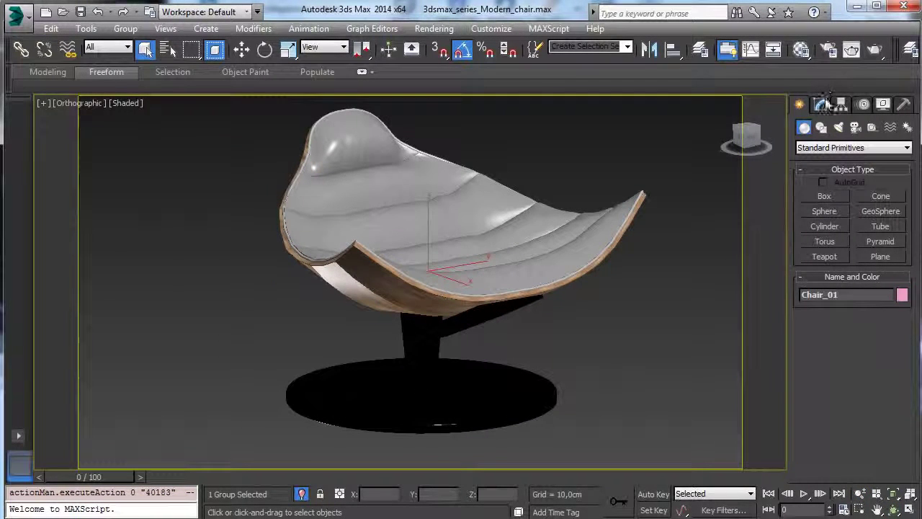
left_click(126, 28)
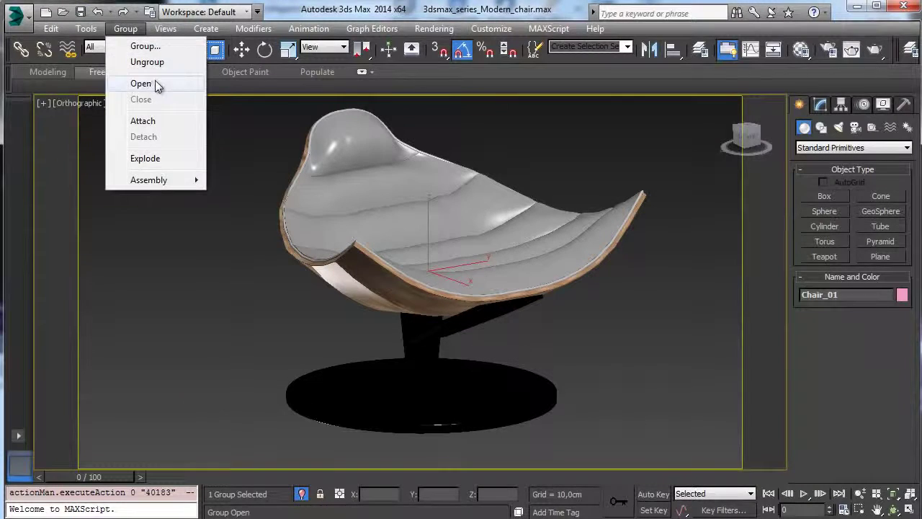
left_click(141, 83)
Step: Select the wooden shell, isolate it, and drop to the base Arc in its modifier stack
left_click(415, 292)
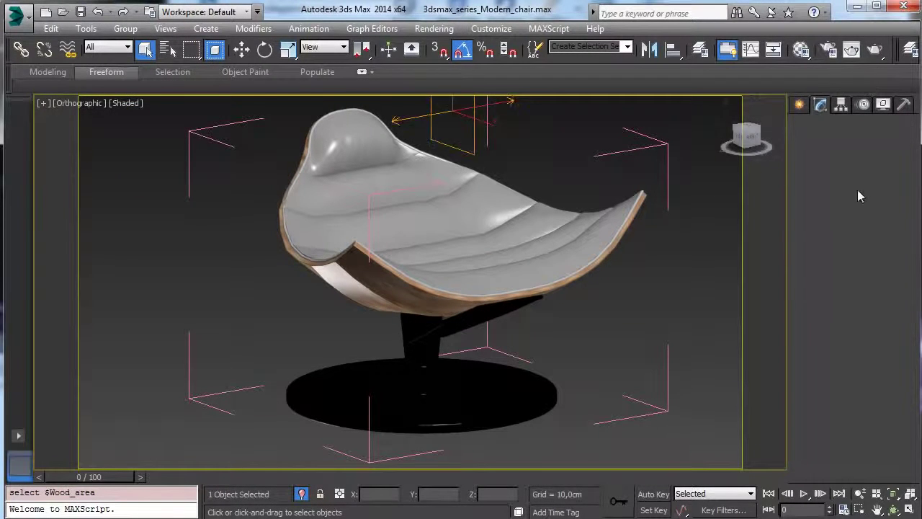
left_click_drag(841, 287, 840, 358)
left_click(827, 325)
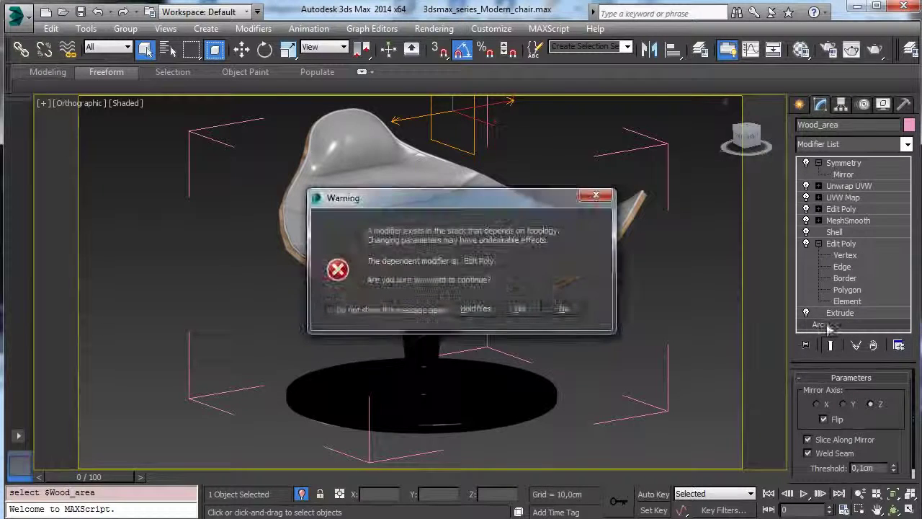
left_click(533, 307)
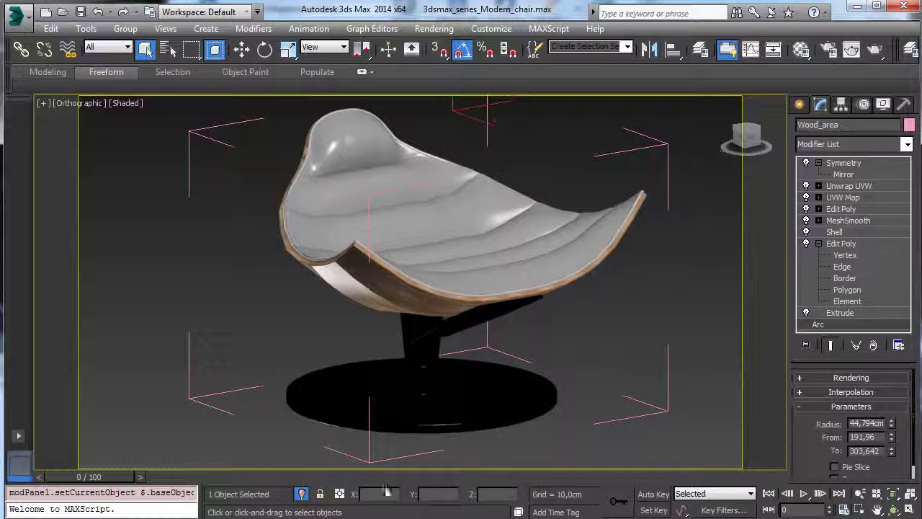
left_click(301, 494)
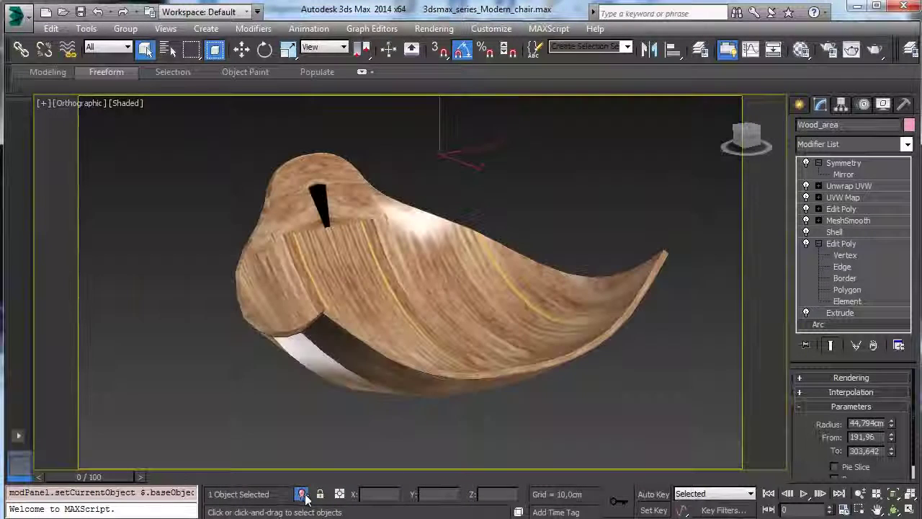
left_click(818, 325)
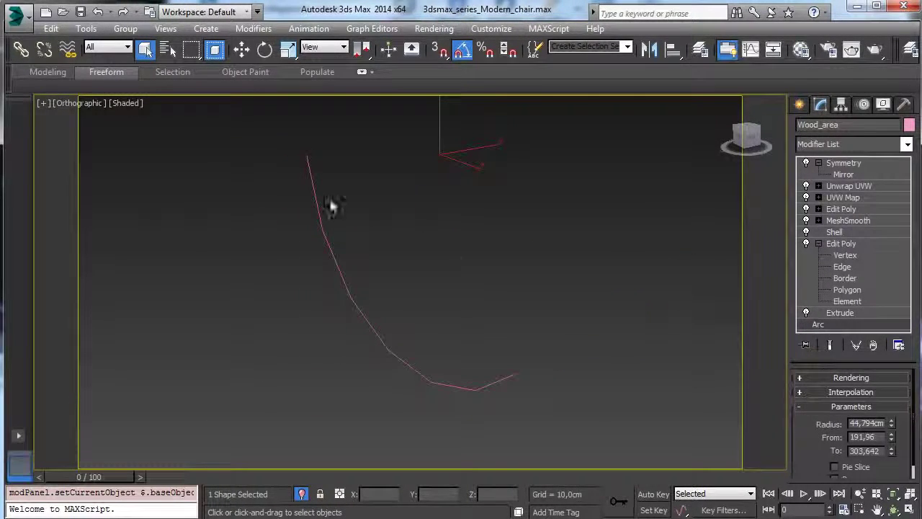
Step: Step up through Extrude, Edit Poly and Shell, and switch viewport shading to Clay
left_click(837, 311)
left_click(531, 308)
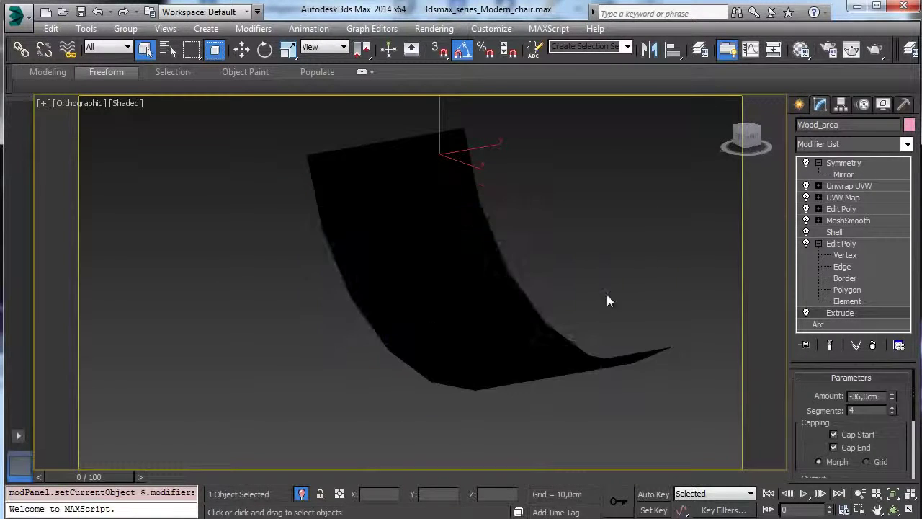
left_click(853, 245)
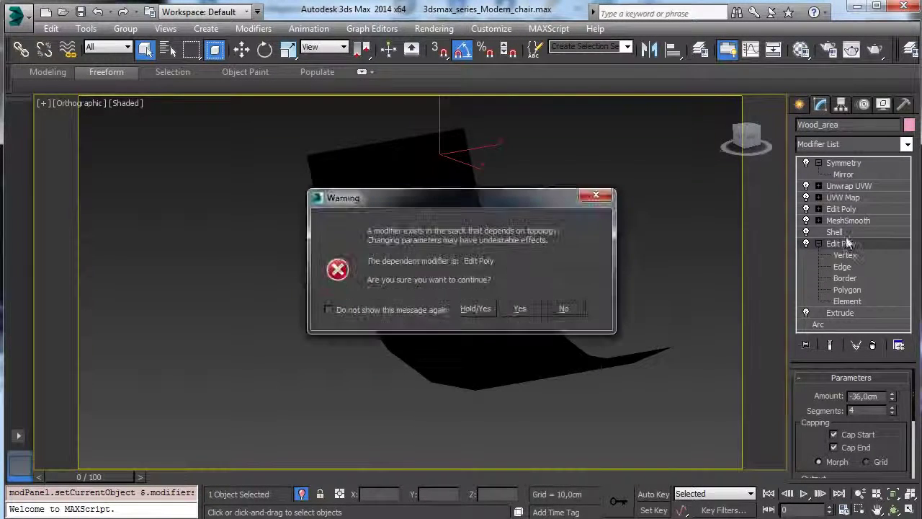
left_click(484, 310)
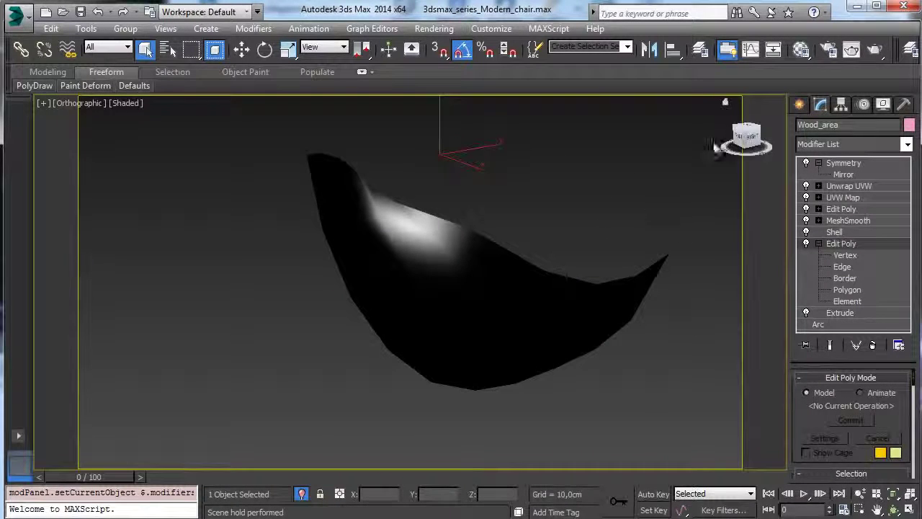
left_click(856, 233)
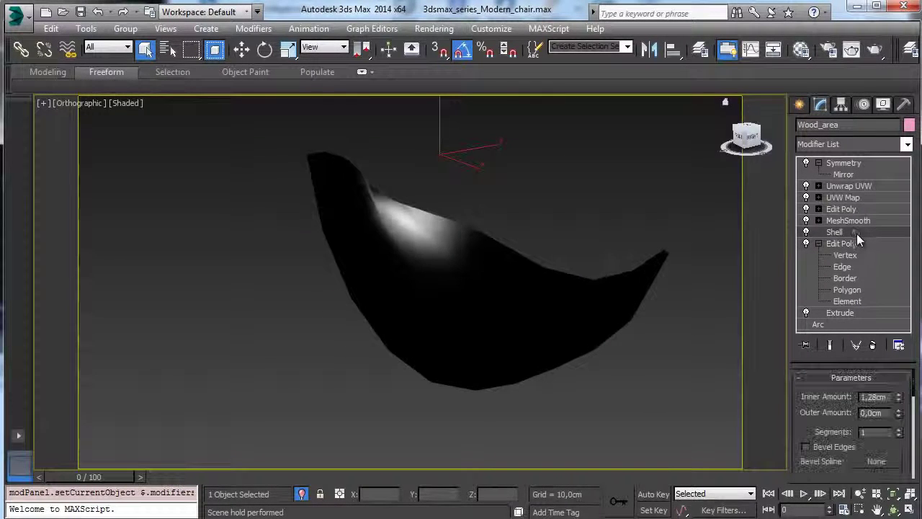
left_click(126, 103)
left_click(156, 252)
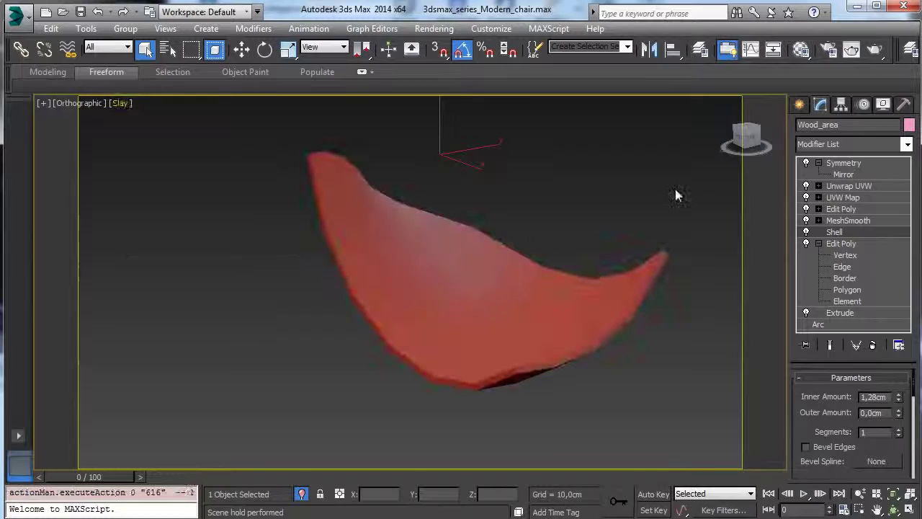
Step: Step up through MeshSmooth, the second Edit Poly and the box UVW Map, silencing the topology warning
left_click(844, 221)
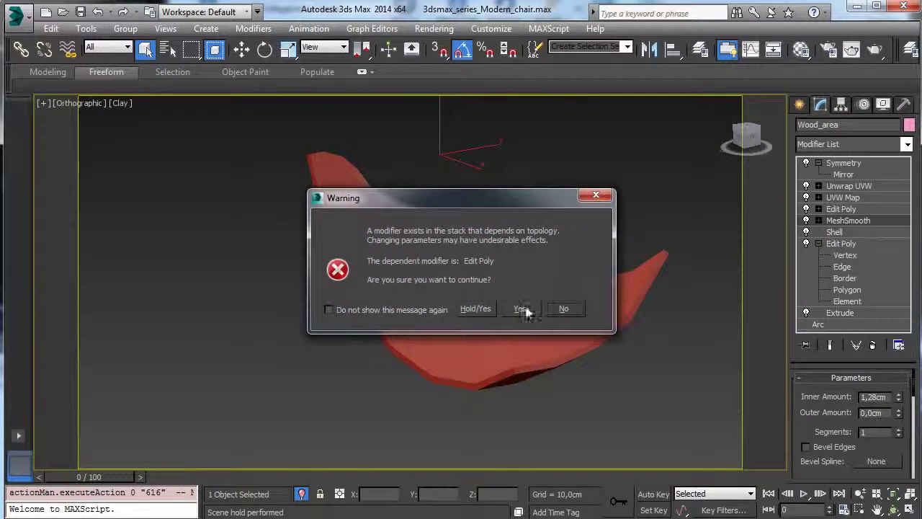
left_click(520, 310)
left_click(837, 210)
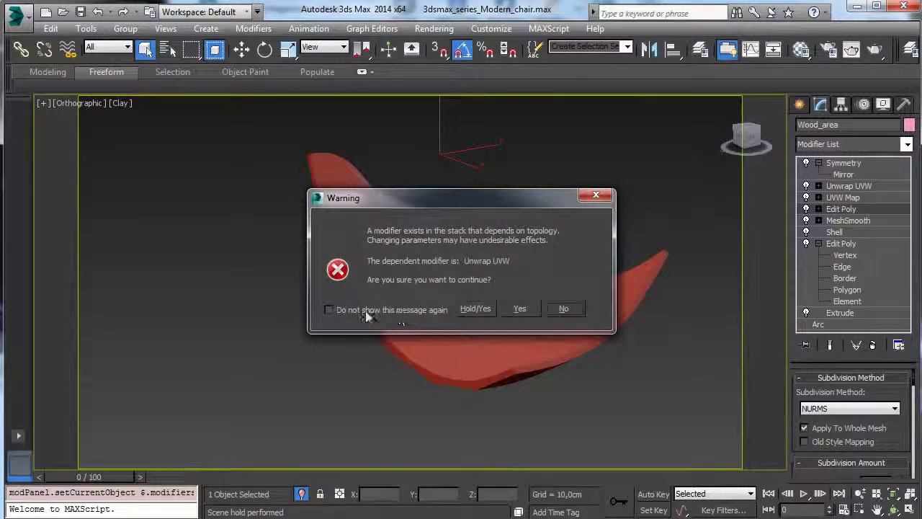
left_click(328, 310)
left_click(520, 310)
left_click(856, 199)
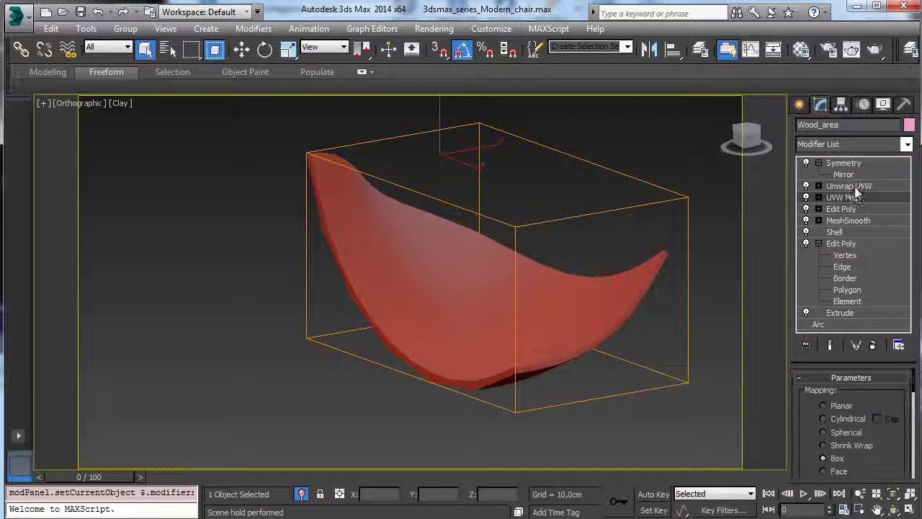
Step: Inspect the Unwrap UVW layout in the UV editor with the command panel two columns wide
left_click(876, 239)
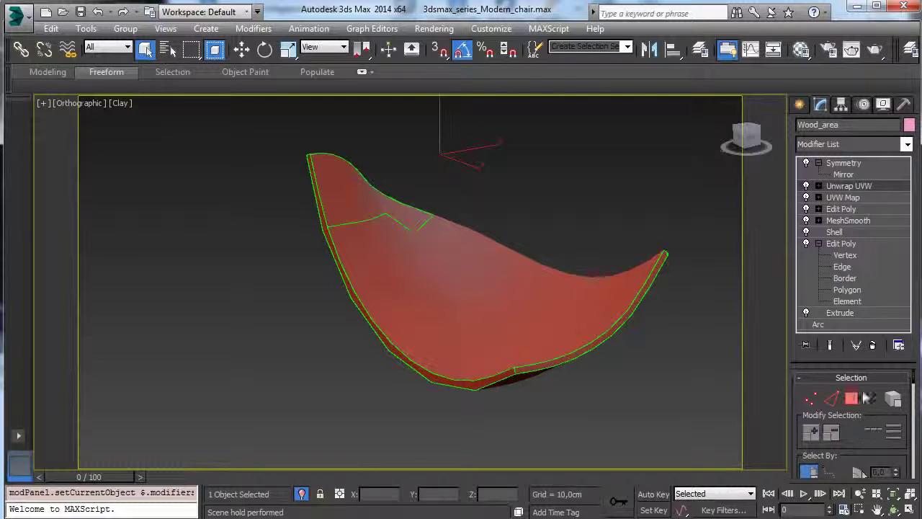
left_click_drag(792, 402, 692, 402)
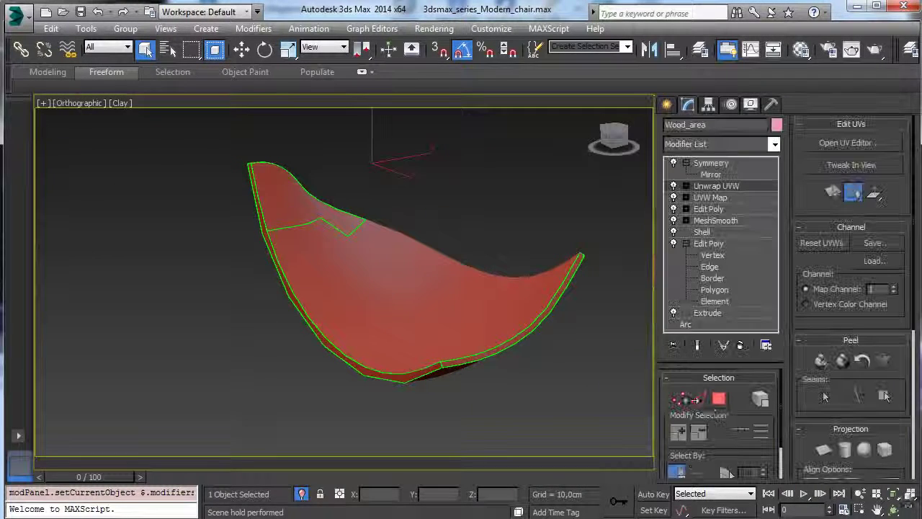
left_click(857, 143)
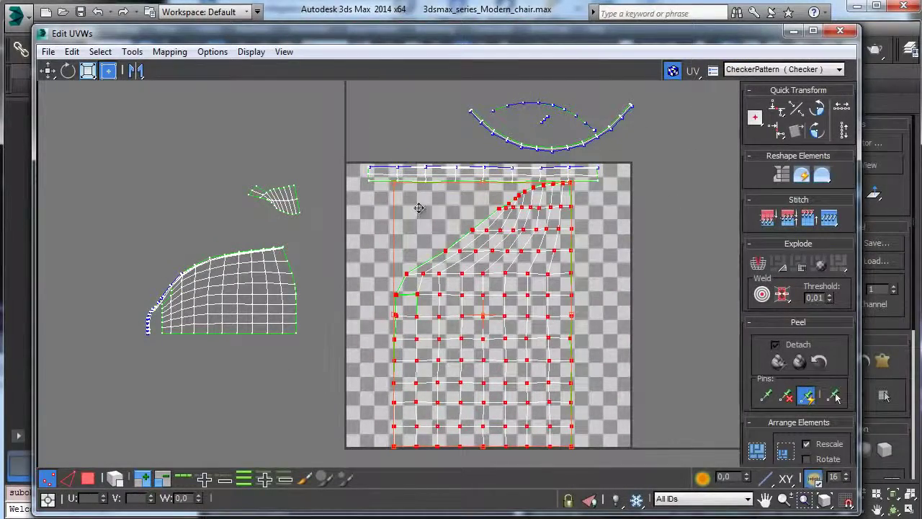
left_click_drag(548, 40, 545, 27)
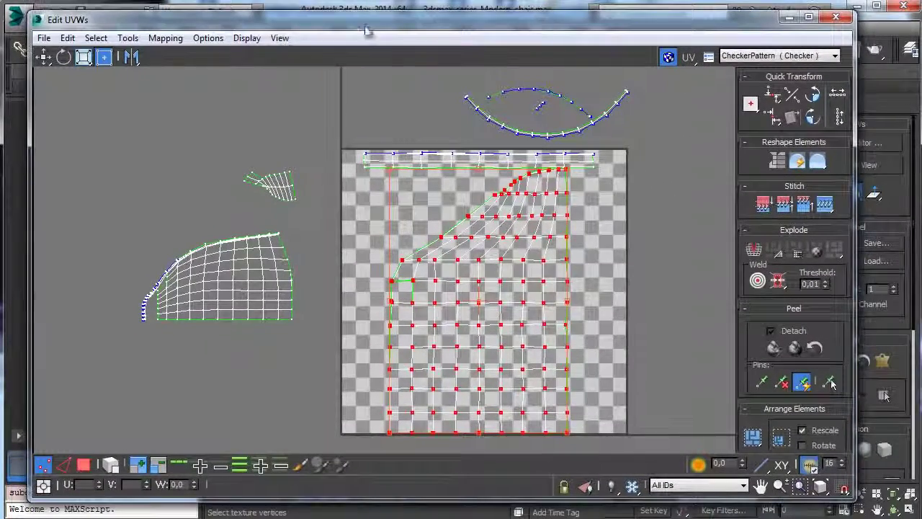
left_click(835, 18)
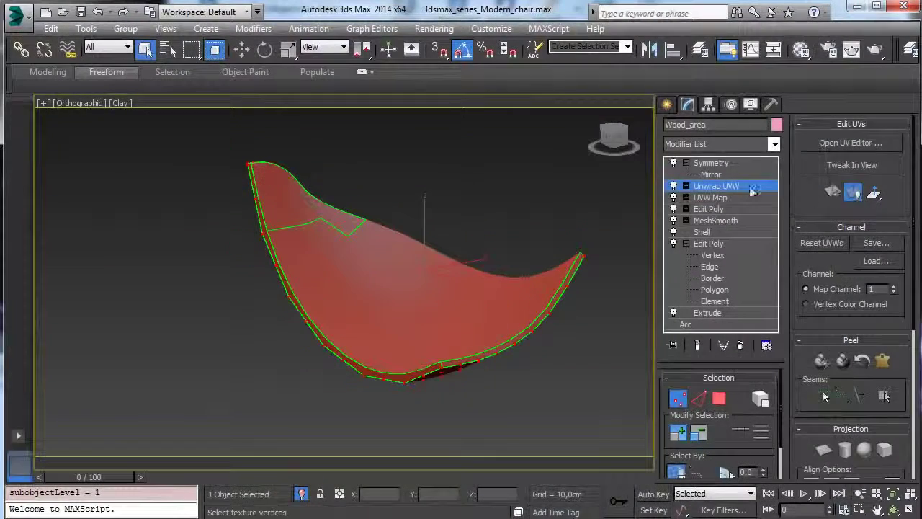
Step: View the shell's final mirrored result, exit isolation, and zoom around the bowl-shaped seat
left_click(723, 165)
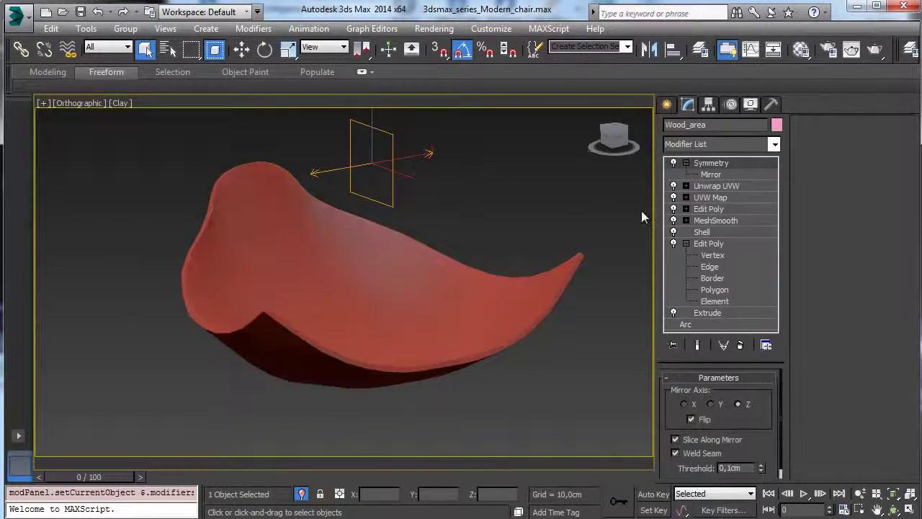
left_click(301, 494)
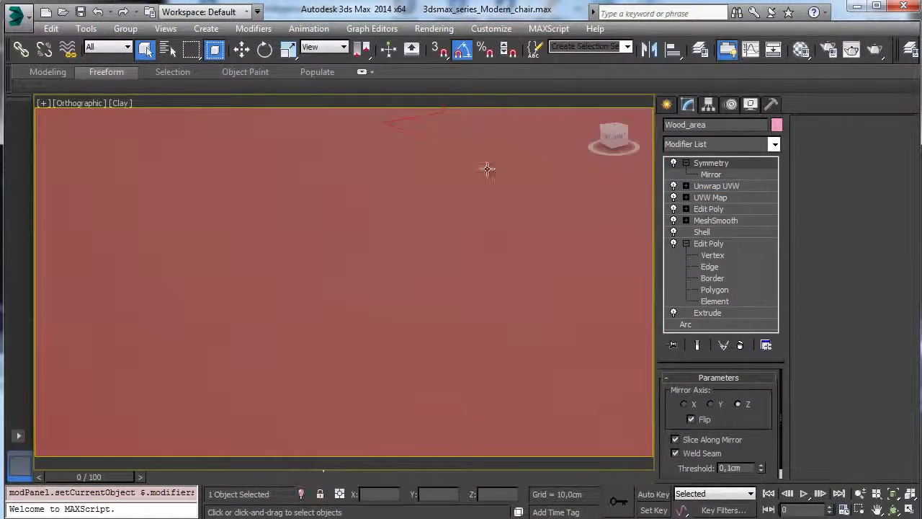
left_click(893, 494)
left_click(860, 494)
left_click_drag(465, 260, 495, 380)
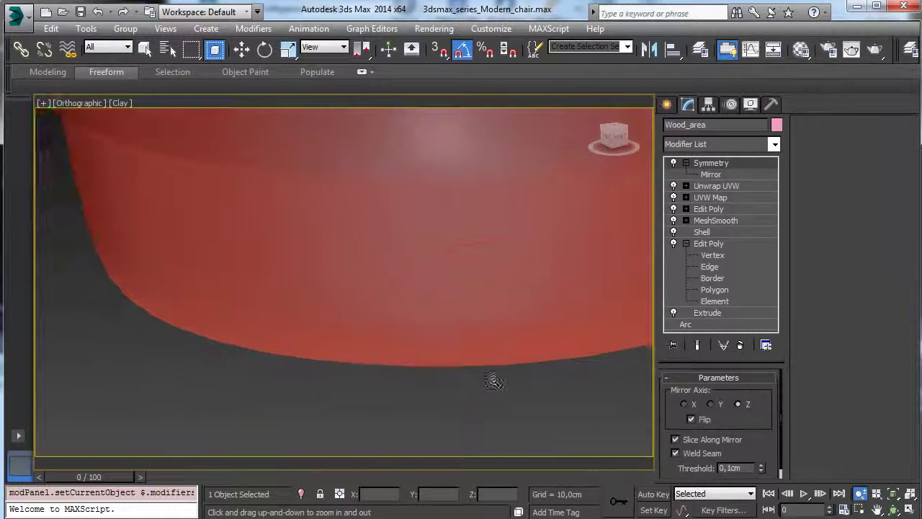
left_click_drag(452, 268, 482, 357)
Step: Orbit and zoom-region around the three seat pieces, then select Cushion001
left_click(892, 508)
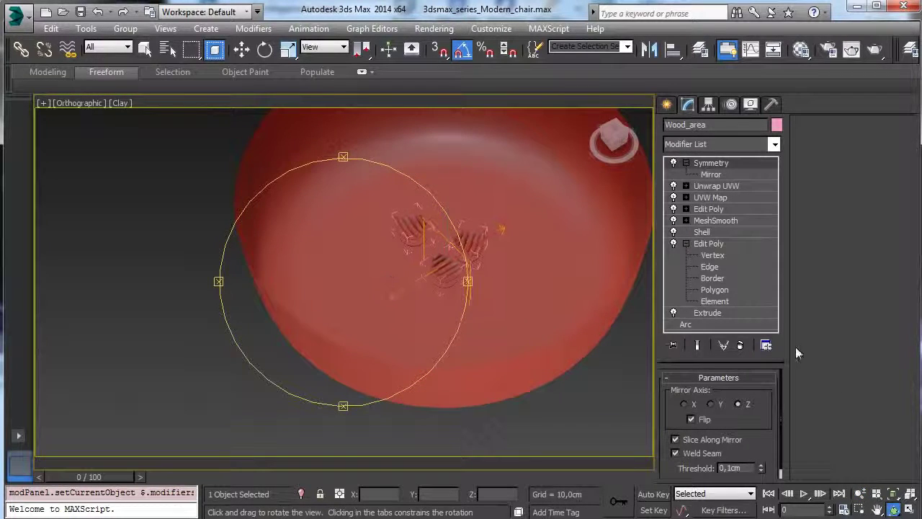
left_click(860, 509)
left_click_drag(360, 185, 547, 326)
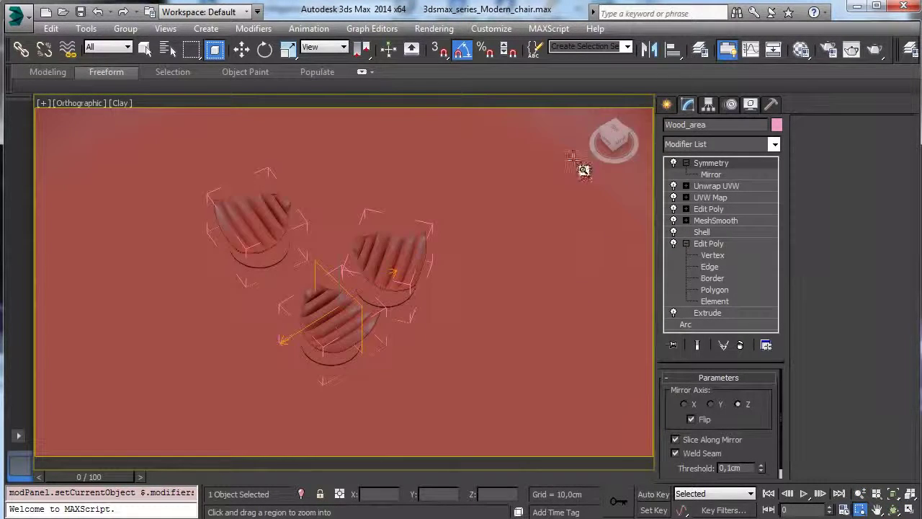
right_click(584, 170)
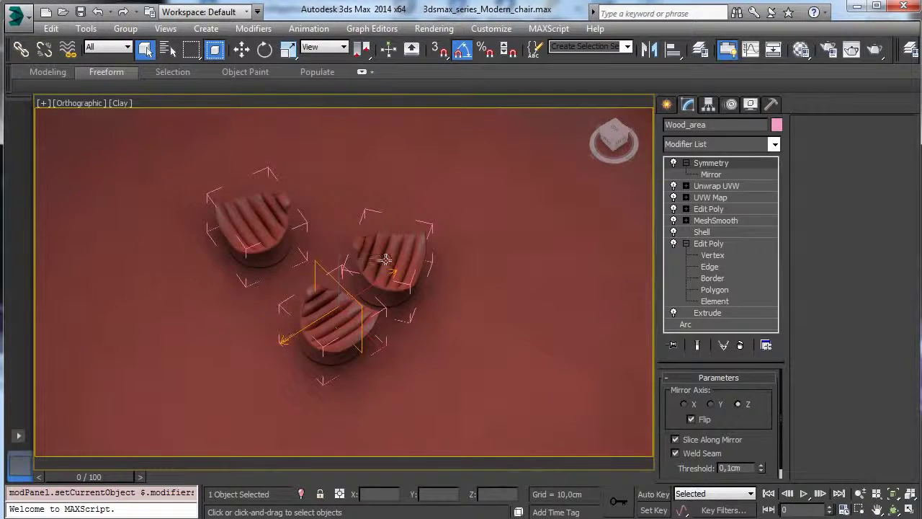
left_click(335, 308)
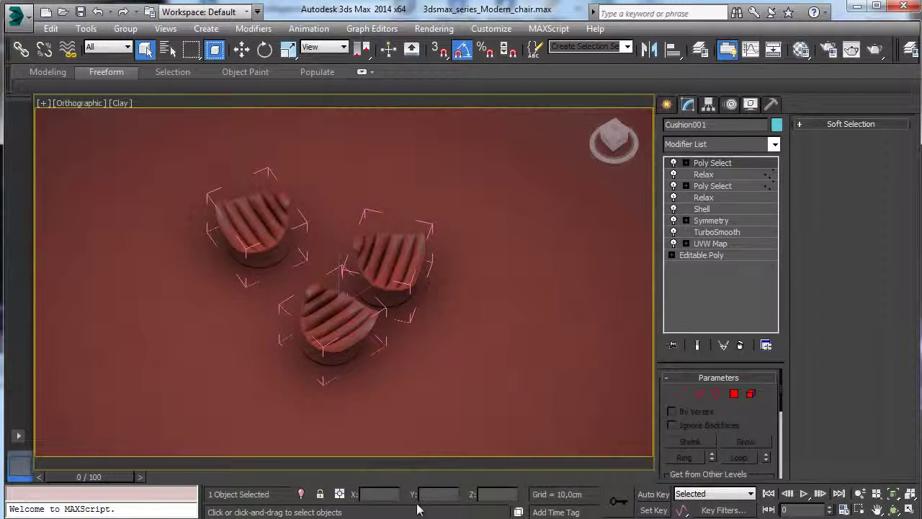
Step: Isolate Cushion001, orbit around it, and inspect its base Editable Poly
left_click(301, 493)
left_click(893, 510)
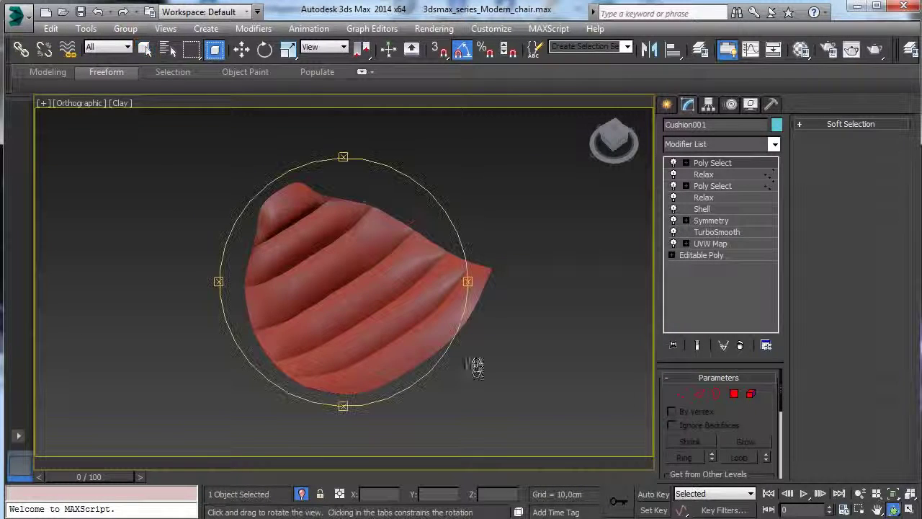
left_click_drag(321, 300, 324, 231)
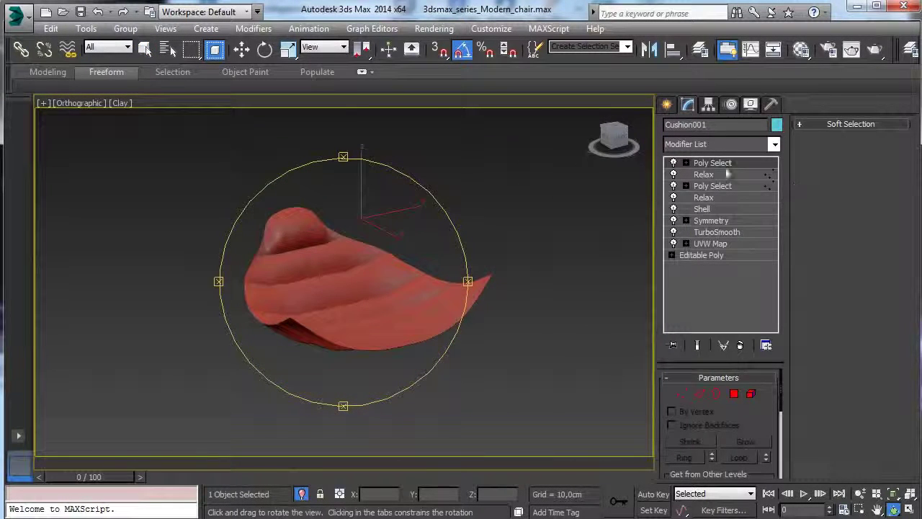
left_click(703, 255)
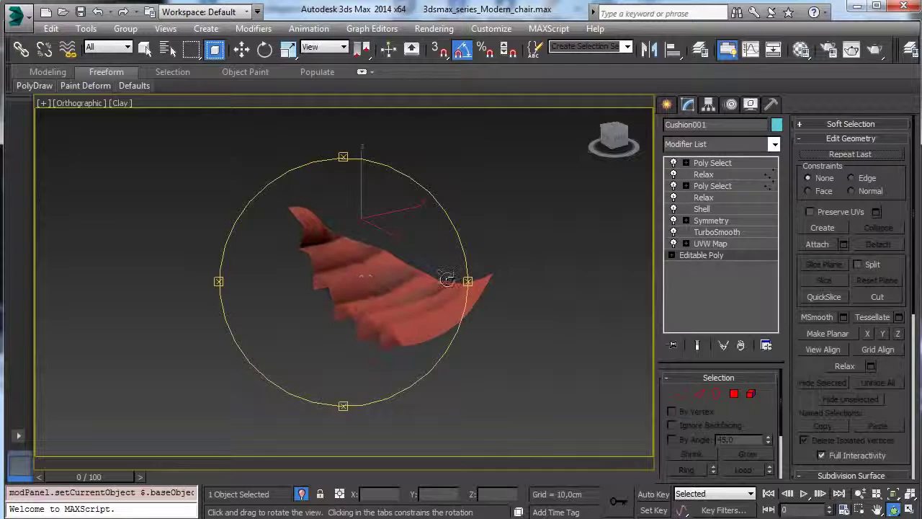
mouse_move(369, 291)
left_mouse_down()
mouse_move(418, 288)
mouse_move(440, 253)
mouse_move(427, 231)
mouse_move(298, 264)
mouse_move(238, 297)
mouse_move(189, 300)
mouse_move(341, 324)
mouse_move(405, 295)
mouse_move(331, 290)
mouse_move(373, 300)
left_mouse_up()
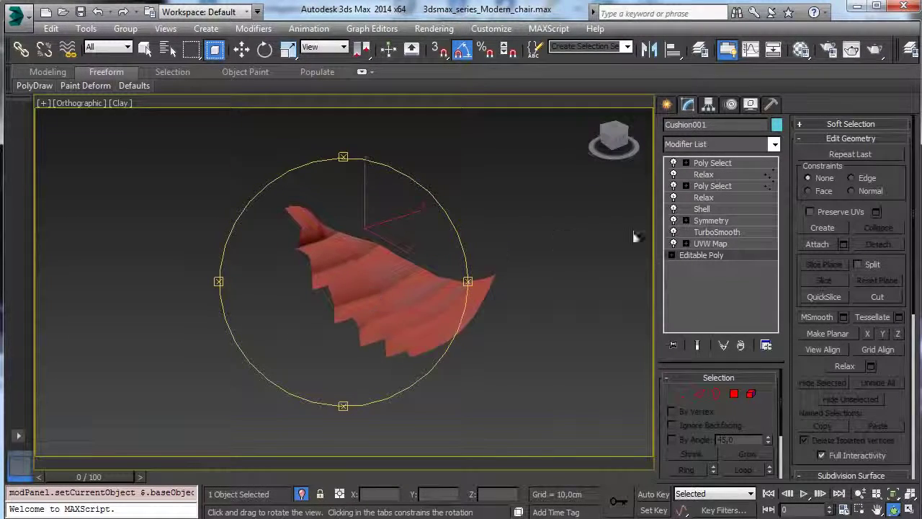
Step: Step up through UVW Map, TurboSmooth, Symmetry, Shell, Relax and Poly Select stages
left_click(713, 244)
left_click(710, 232)
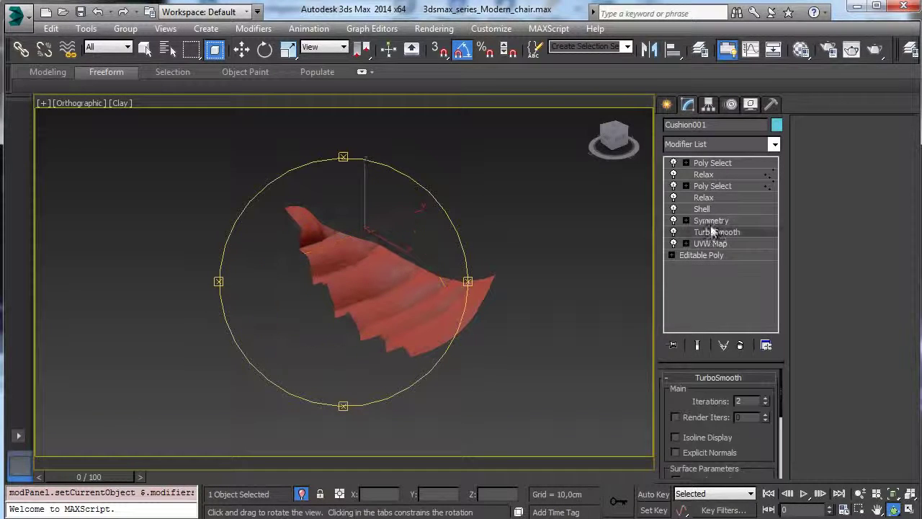
left_click(711, 222)
left_click(708, 209)
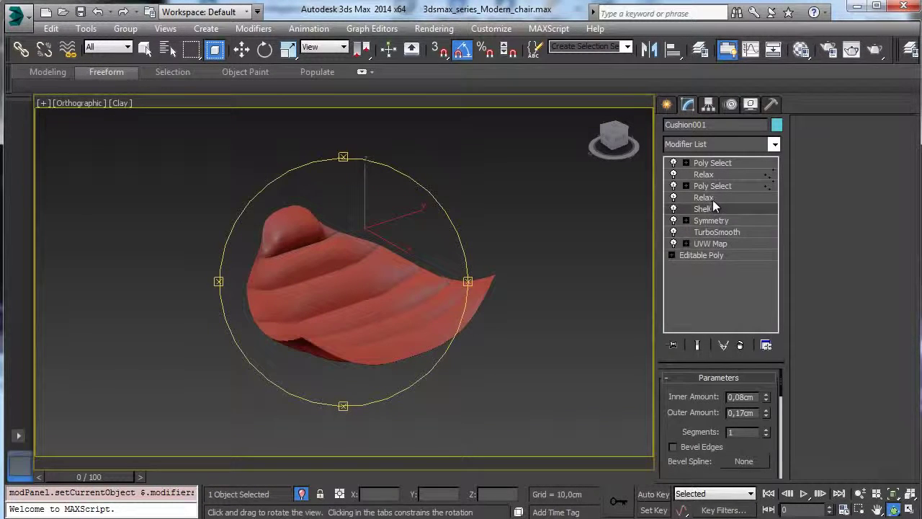
left_click(713, 199)
left_click(714, 185)
left_click(709, 174)
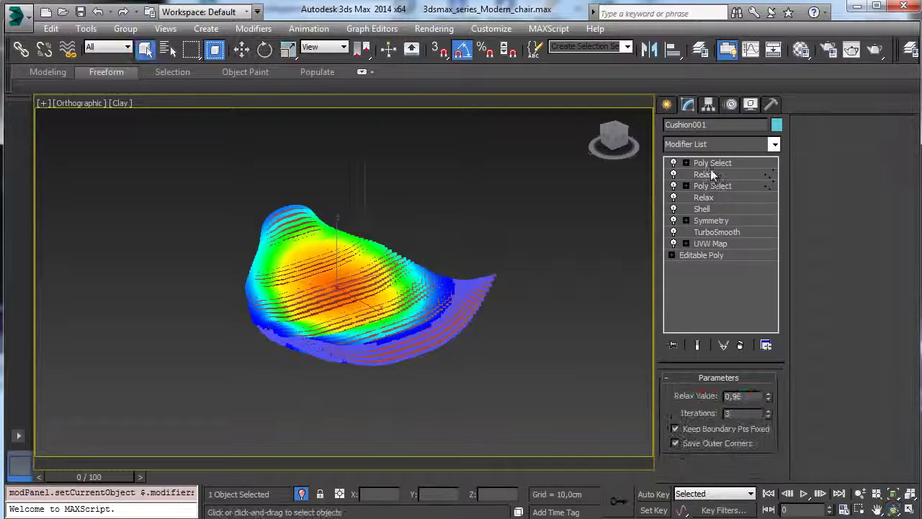
left_click(715, 166)
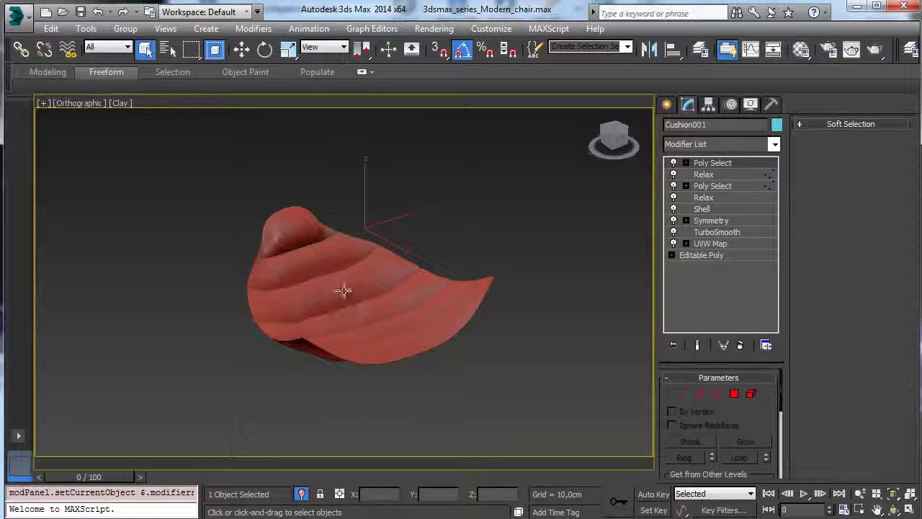
Step: Exit isolation and switch the viewport to the Camera001 view
left_click(301, 494)
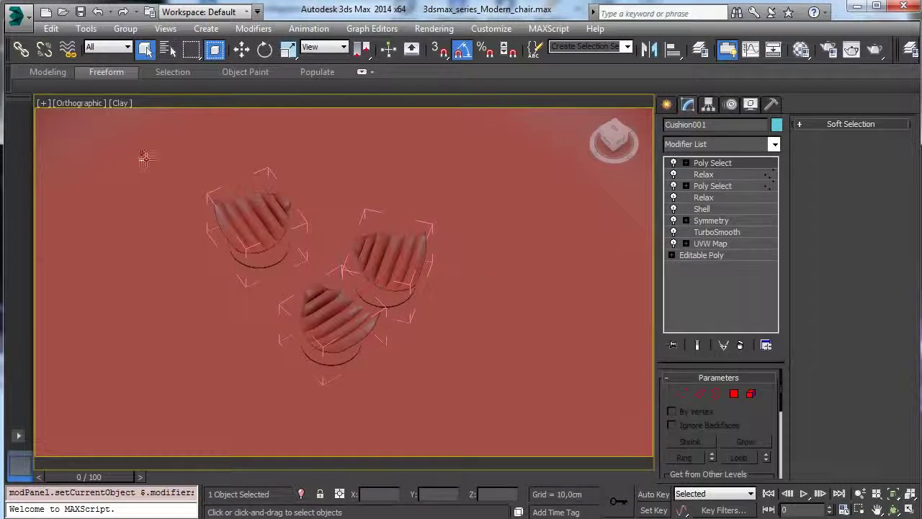
left_click(90, 105)
mouse_move(140, 118)
left_click(339, 119)
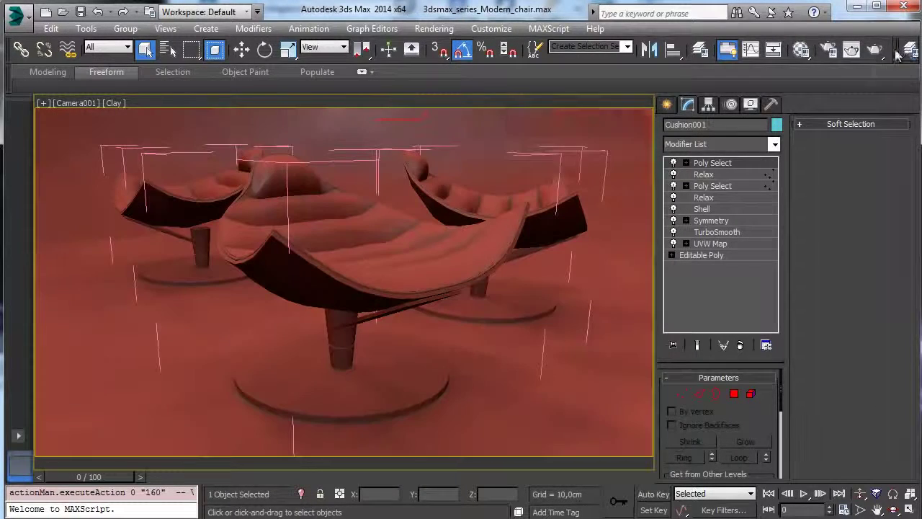
Step: Open the Layer Manager, move it aside, and unhide the Lights and camera layer
left_click(700, 49)
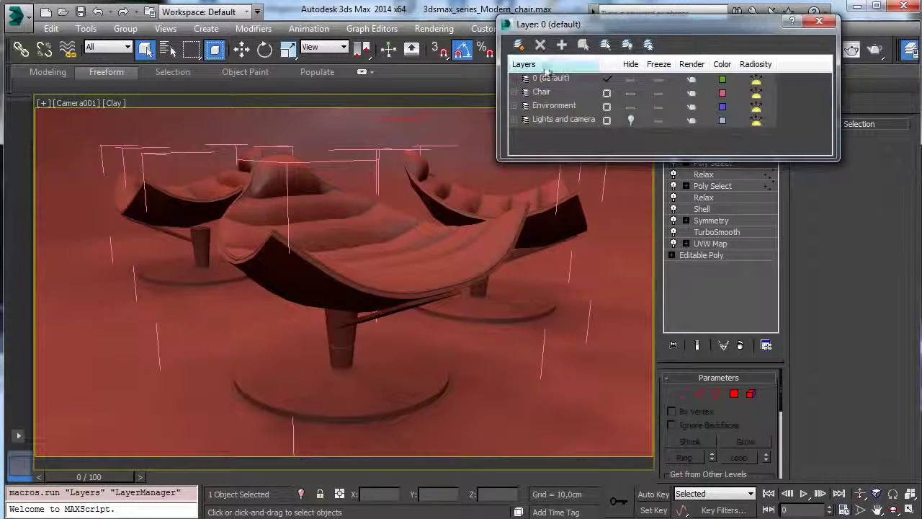
left_click_drag(642, 27, 671, 96)
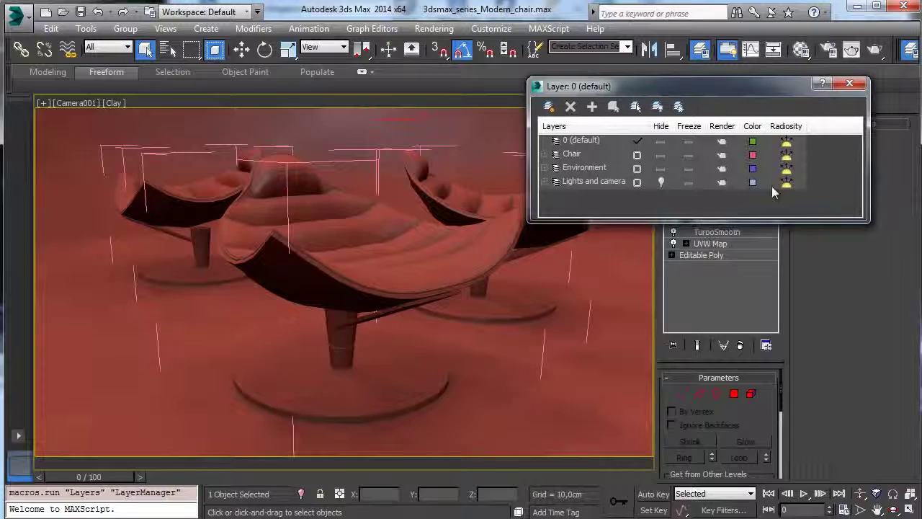
left_click(660, 182)
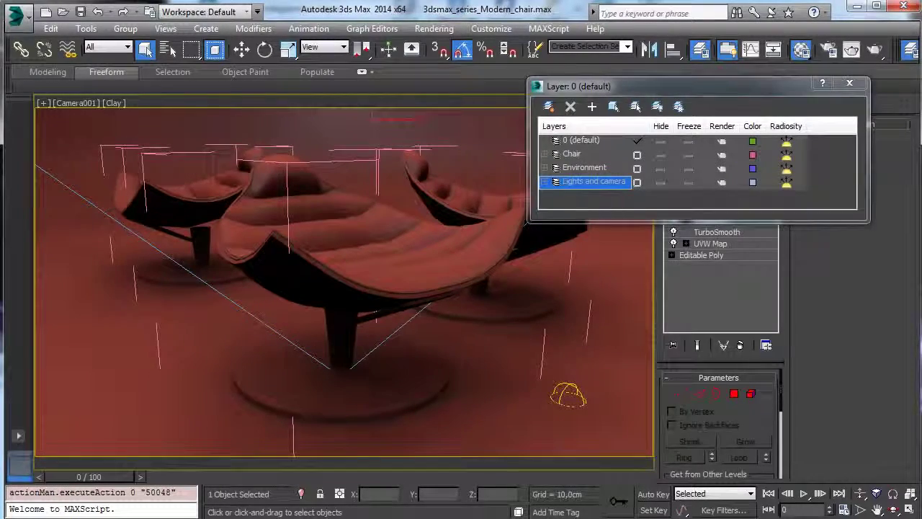
Step: Open the Material Editor with M, shorten its window, and inspect the Chrome metal material
key("m")
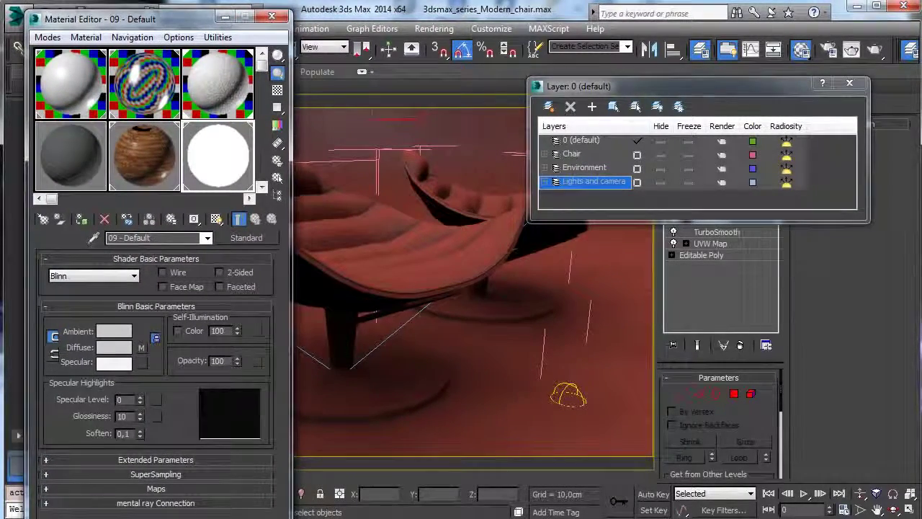
left_click_drag(133, 515, 134, 470)
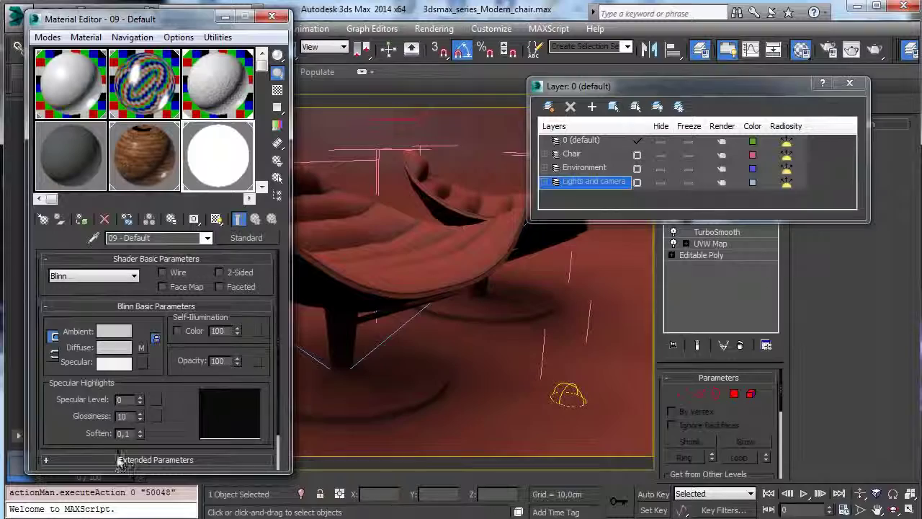
left_click(129, 101)
scroll(180, 298, "up", 2)
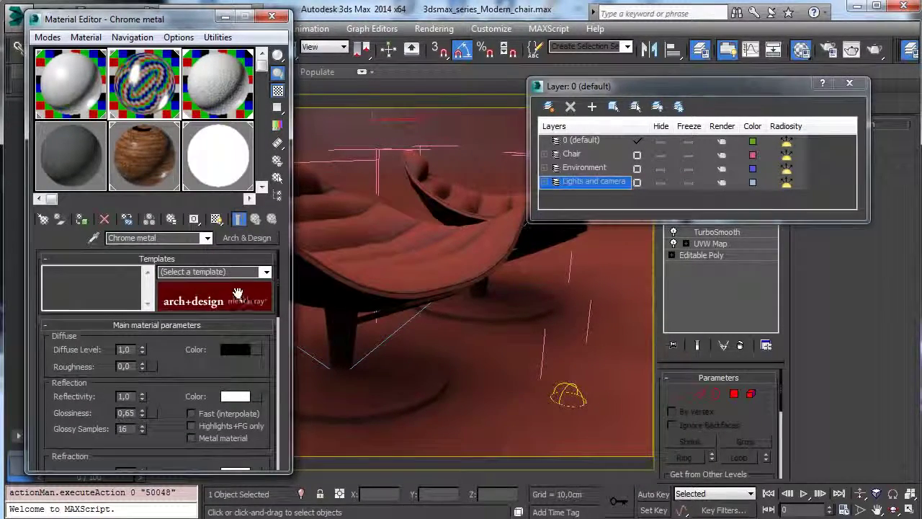
Step: Open the Wood material's diffuse Back_wood bitmap and scroll to its Cropping/Placement settings
left_click(147, 176)
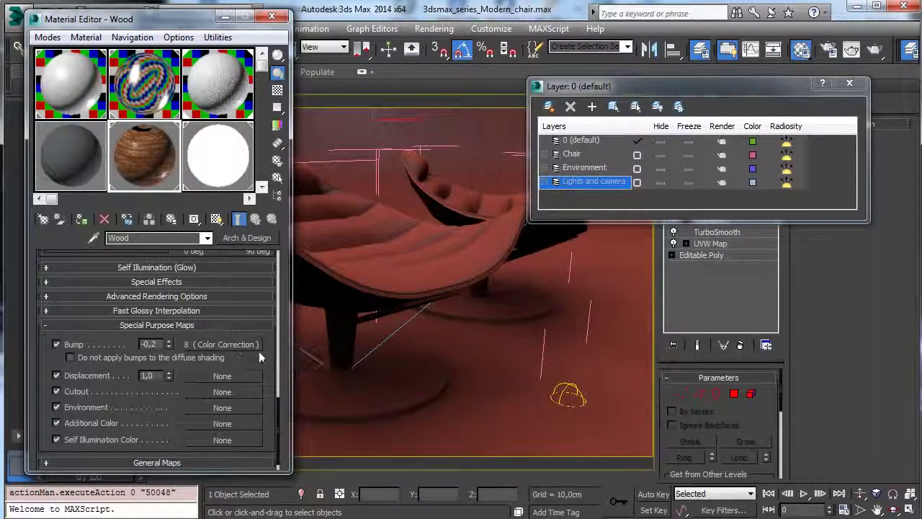
scroll(168, 273, "up", 6)
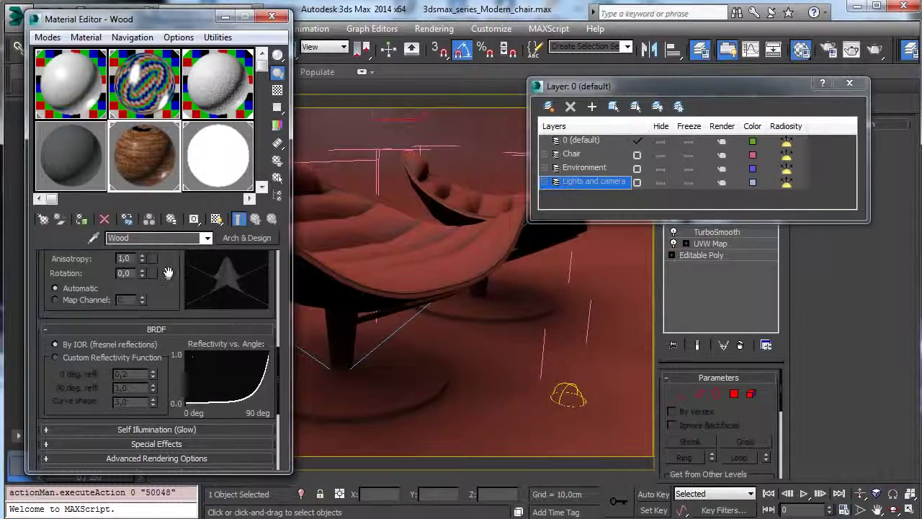
scroll(167, 272, "up", 10)
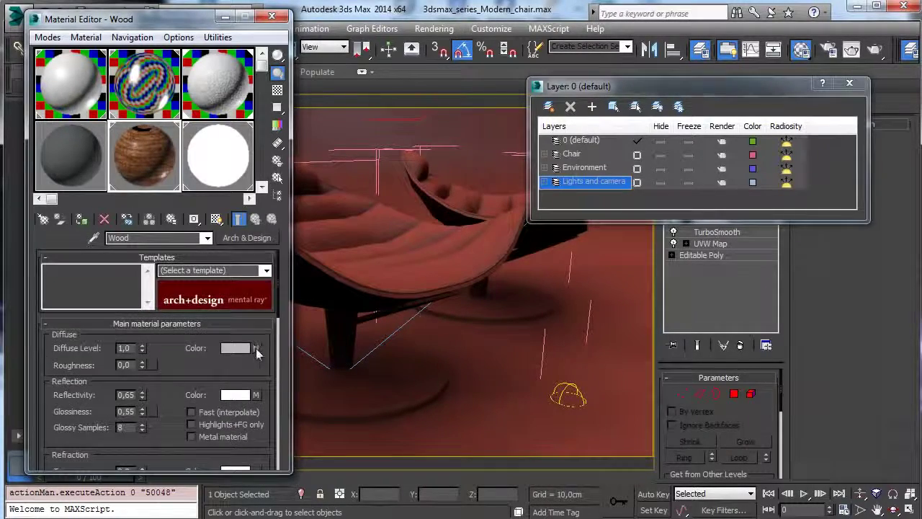
left_click(256, 349)
left_click(216, 270)
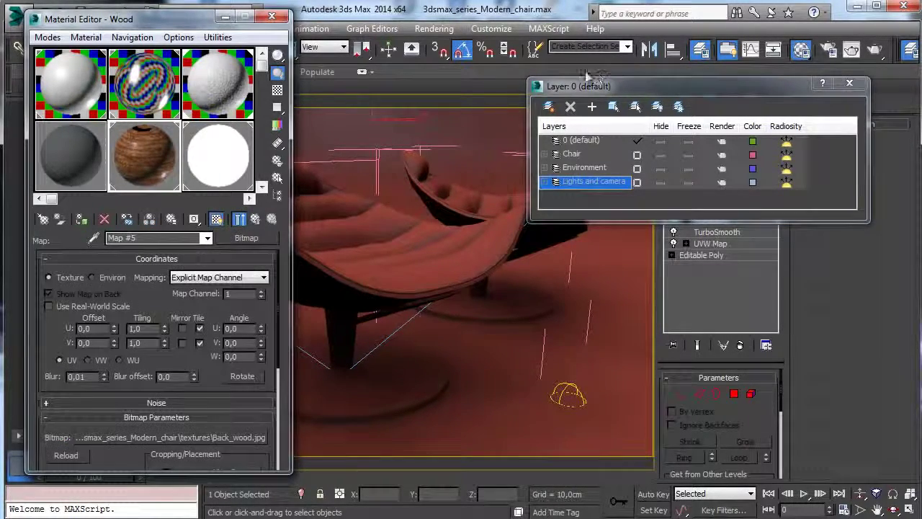
scroll(245, 325, "down", 6)
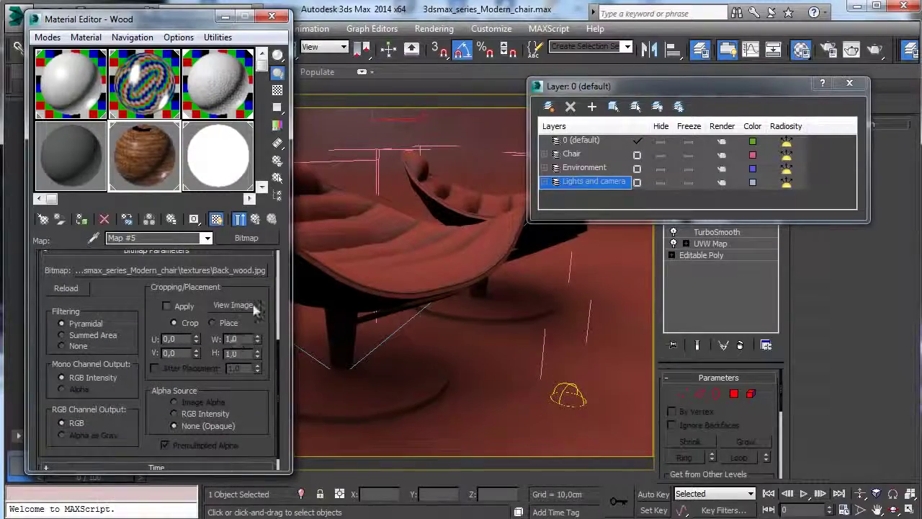
left_click(245, 305)
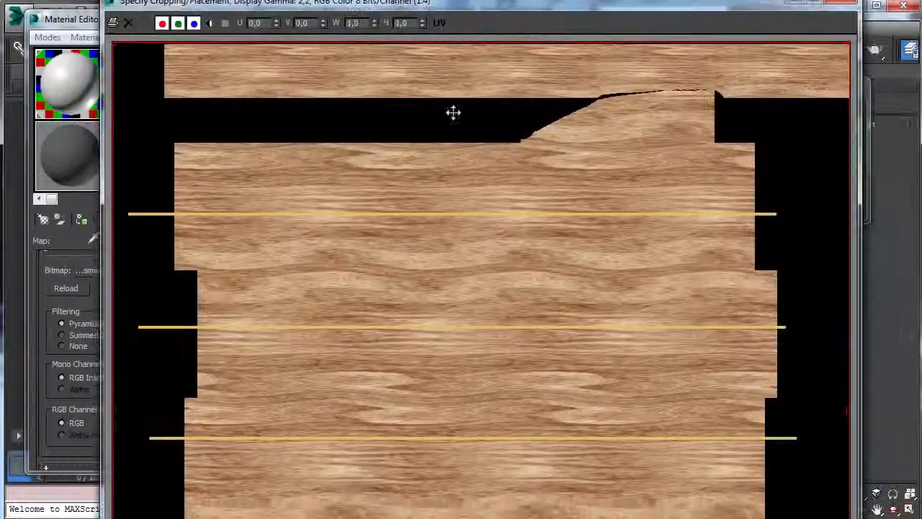
scroll(370, 220, "down", 1, "ctrl")
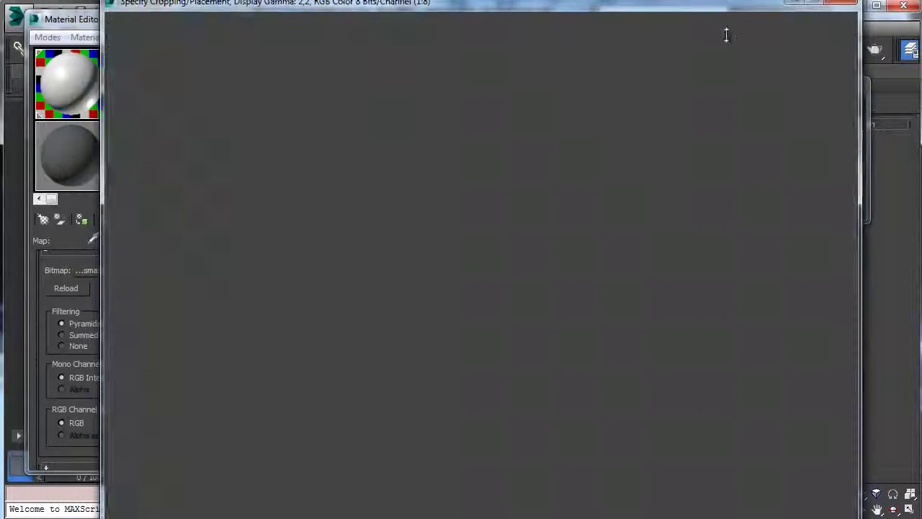
left_click_drag(721, 3, 580, 1)
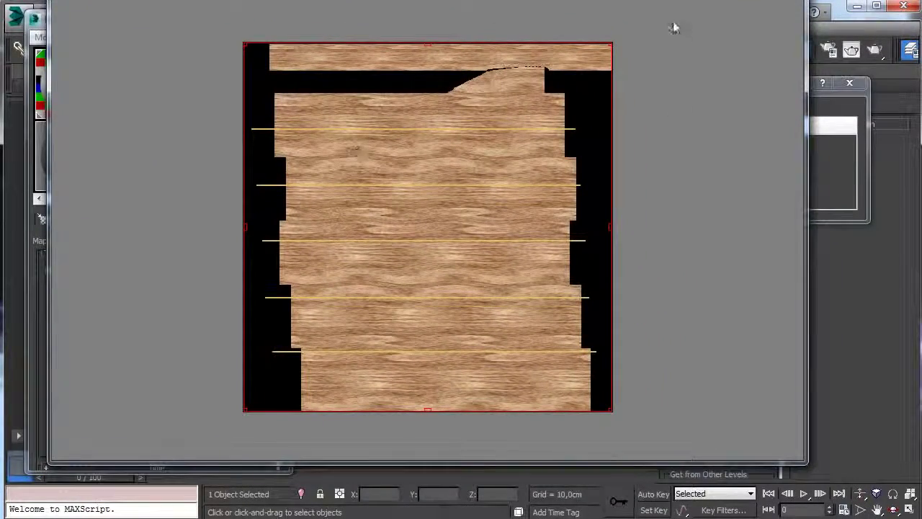
left_click_drag(552, 1, 552, 6)
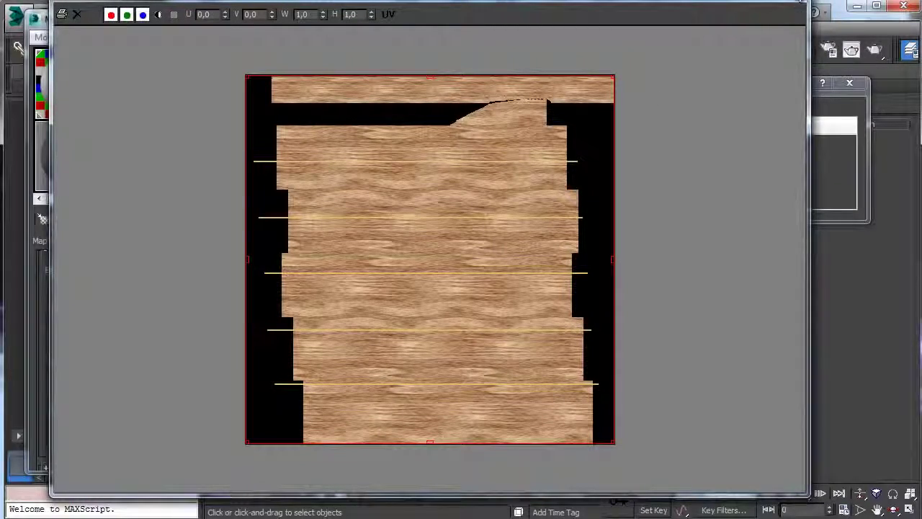
Step: Close the Material Editor, open Render Setup with F10, and show the Render Elements tab
left_click(790, 2)
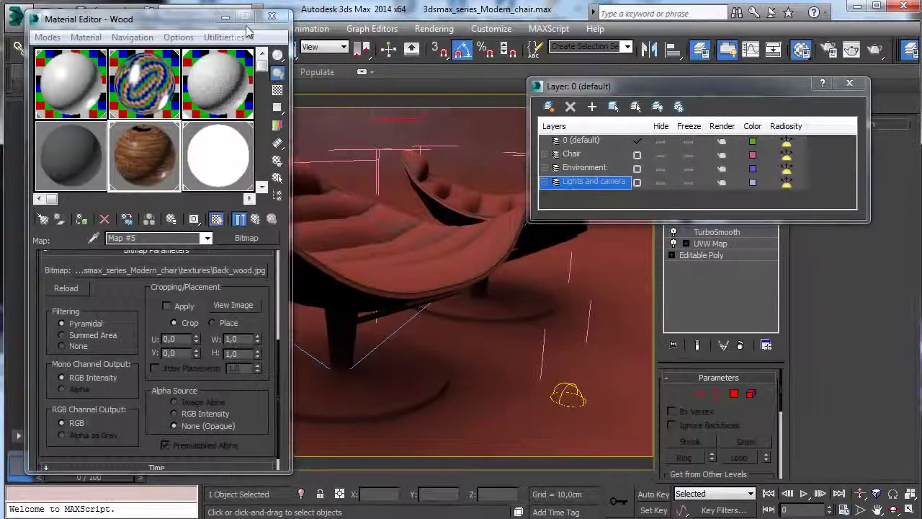
left_click(274, 6)
left_click_drag(748, 86, 238, 134)
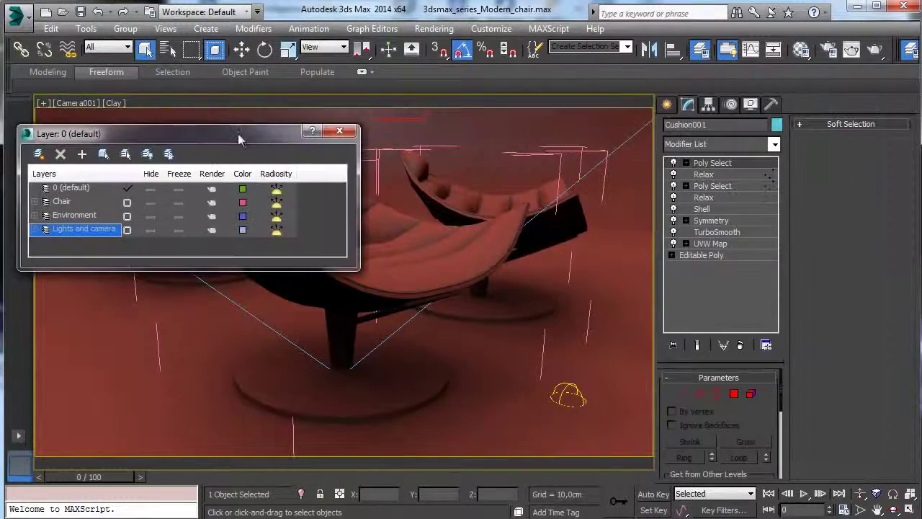
key("F10")
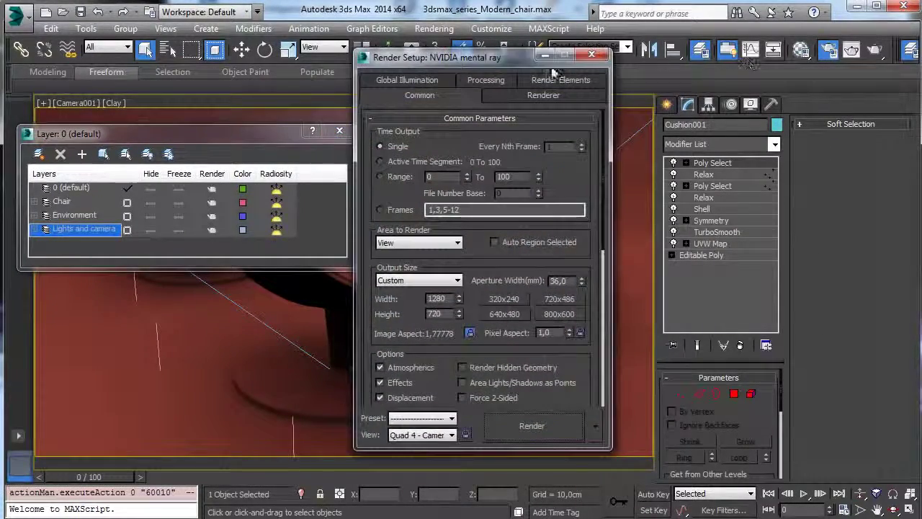
left_click_drag(498, 57, 678, 47)
left_click(740, 69)
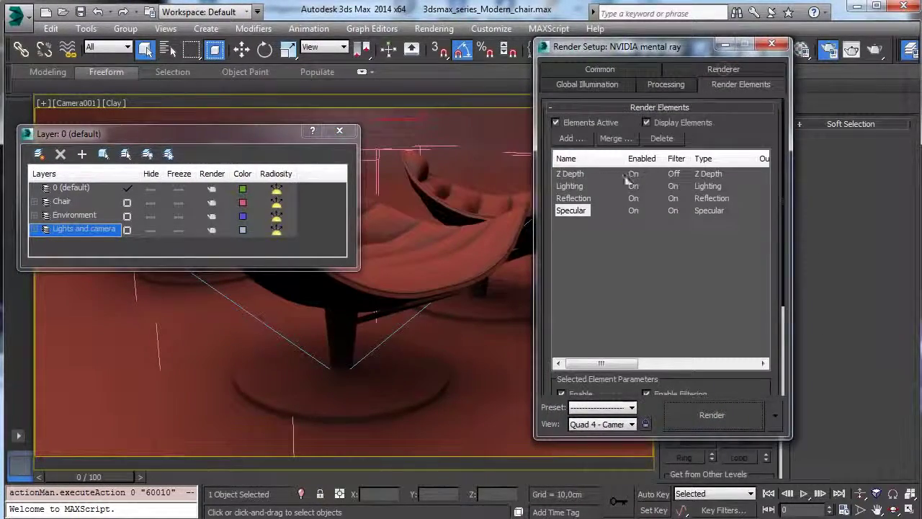
Step: Open Rendering > State Sets and move its window to the left
left_click(441, 32)
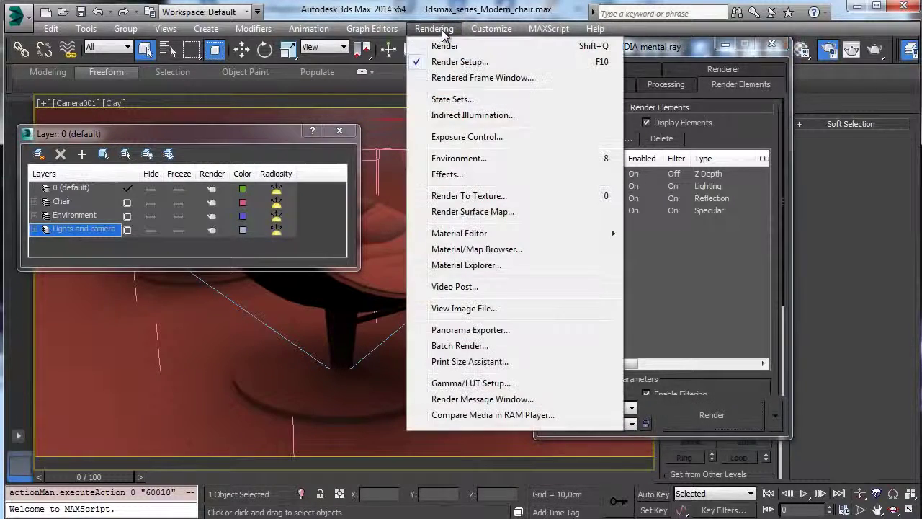
left_click(453, 98)
left_click_drag(576, 124, 105, 191)
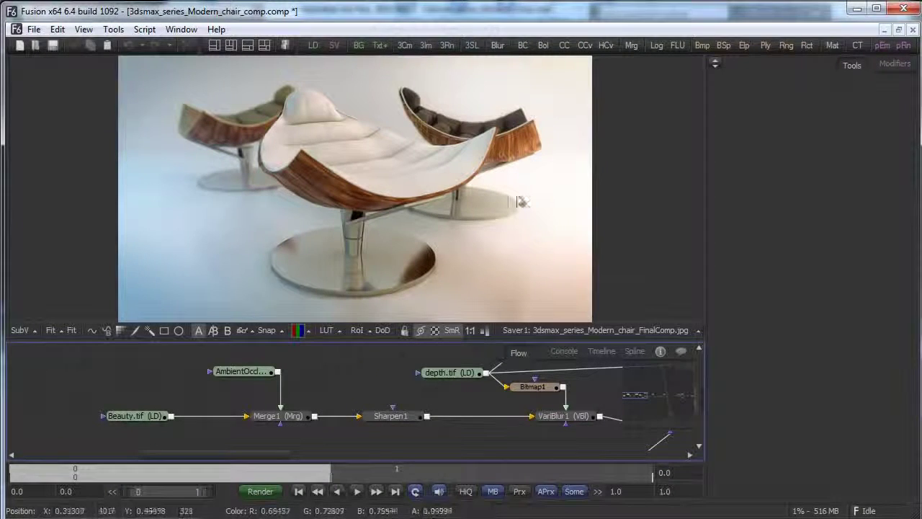
Step: Preview the Beauty, ambient occlusion and depth.tif passes in the Fusion viewer
left_click_drag(136, 416, 312, 233)
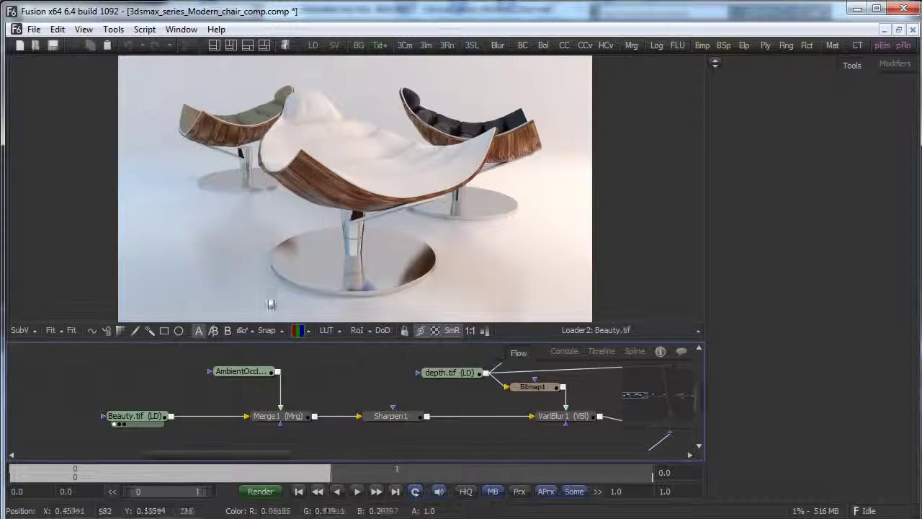
left_click_drag(241, 371, 456, 216)
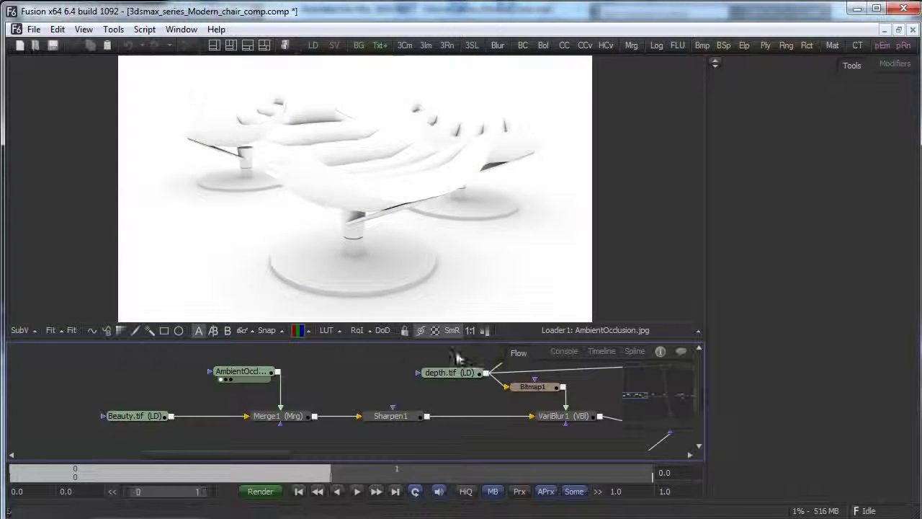
left_click_drag(449, 372, 535, 206)
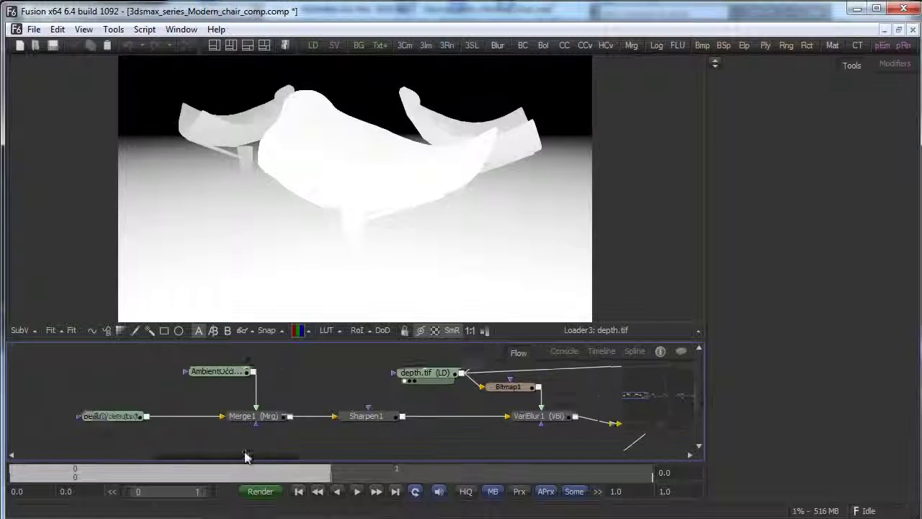
left_click_drag(242, 455, 304, 455)
left_click_drag(698, 394, 698, 384)
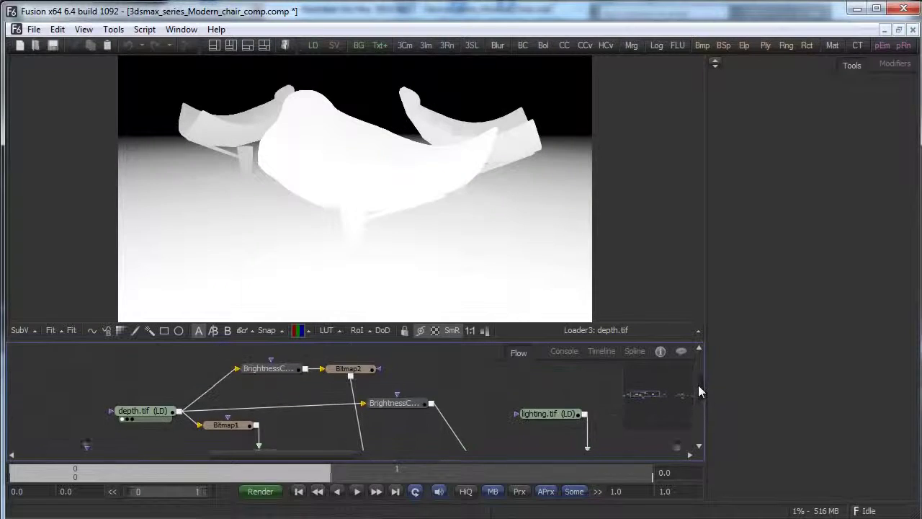
Step: View the lighting.tif pass, enlarge the node graph, then view VariBlur1_1_1 and Merge2 outputs
left_click_drag(548, 423, 587, 198)
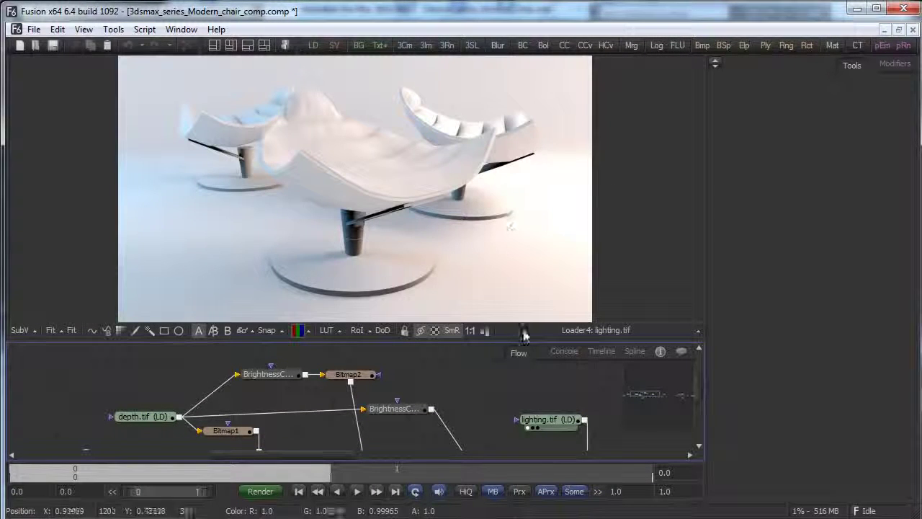
left_click_drag(698, 401, 697, 404)
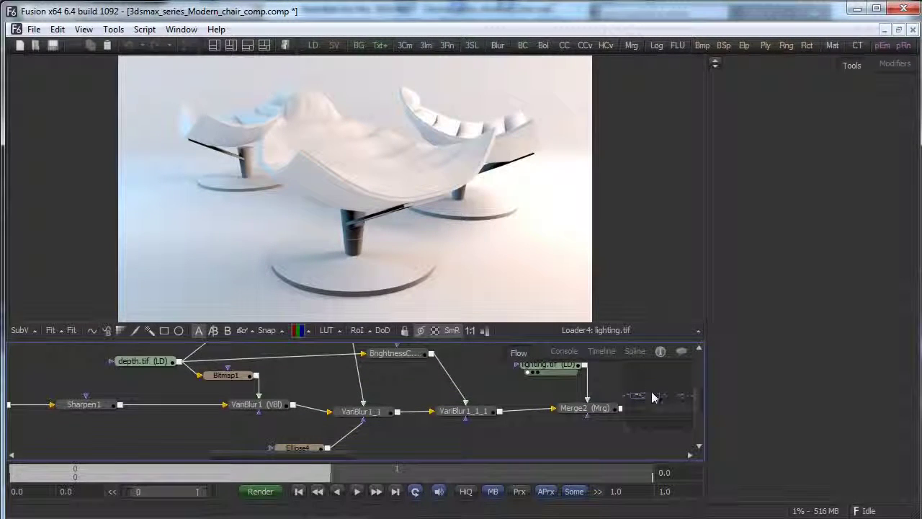
left_click_drag(466, 340, 467, 294)
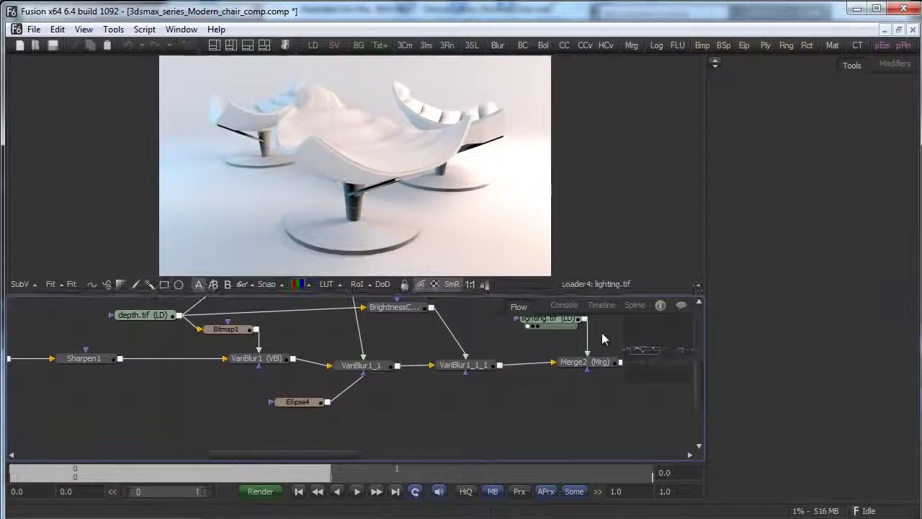
left_click(649, 347)
mouse_move(649, 347)
left_mouse_down()
mouse_move(629, 348)
mouse_move(646, 348)
left_mouse_up()
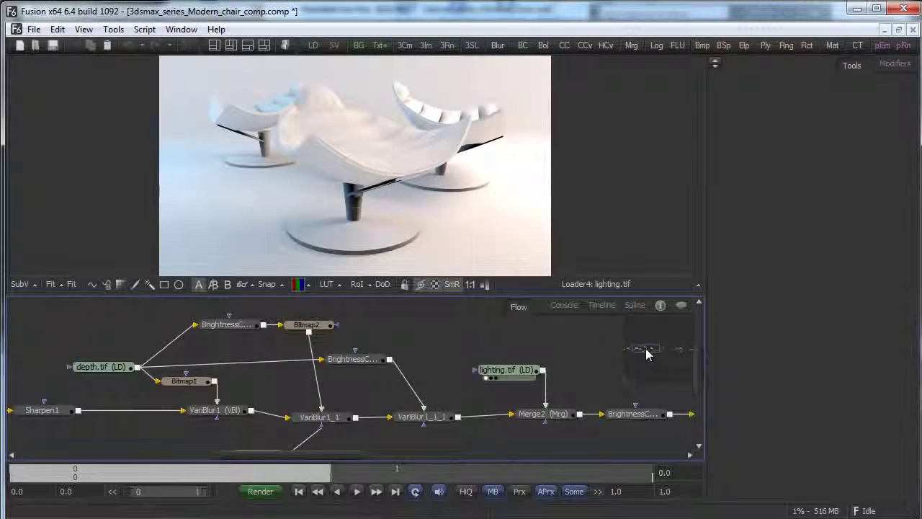
left_click_drag(421, 418, 527, 202)
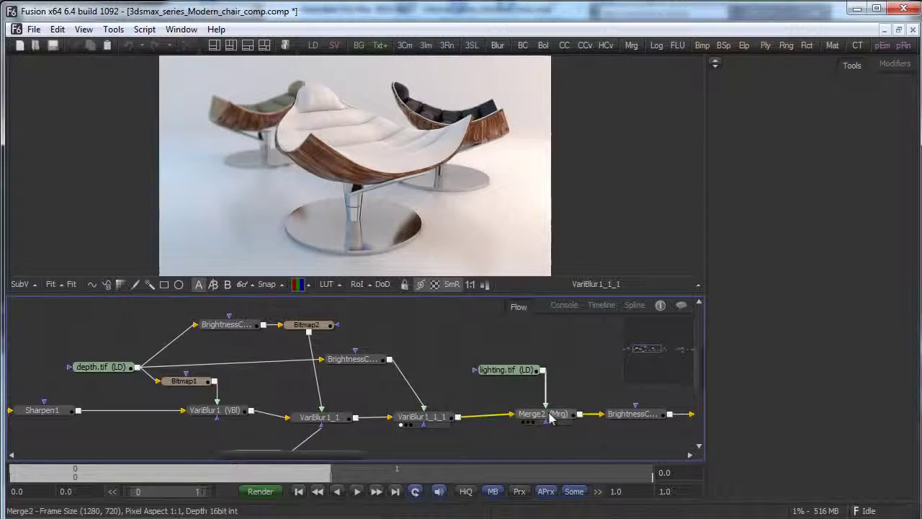
left_click_drag(537, 413, 404, 187)
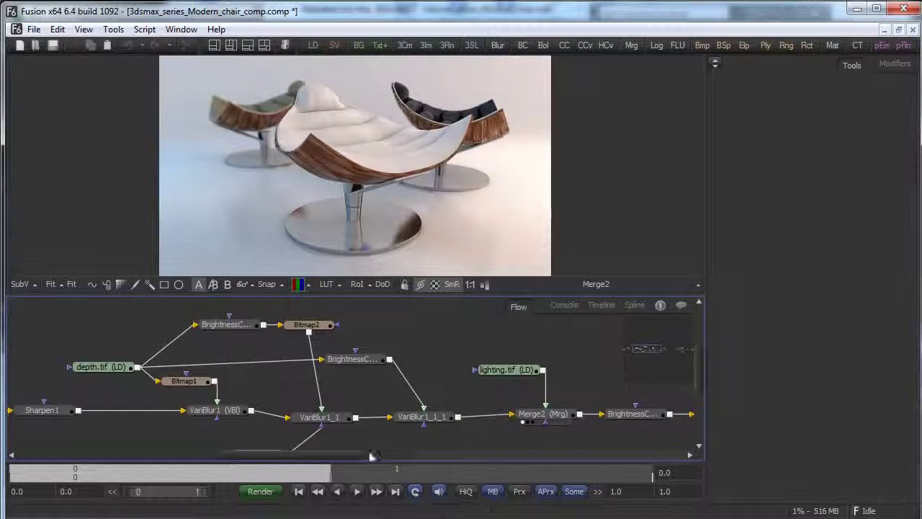
Step: Pan along the chain and view the BrightnessContrast2, Merge3 and Grain1 outputs
left_click_drag(642, 349, 671, 354)
left_click_drag(380, 283, 379, 273)
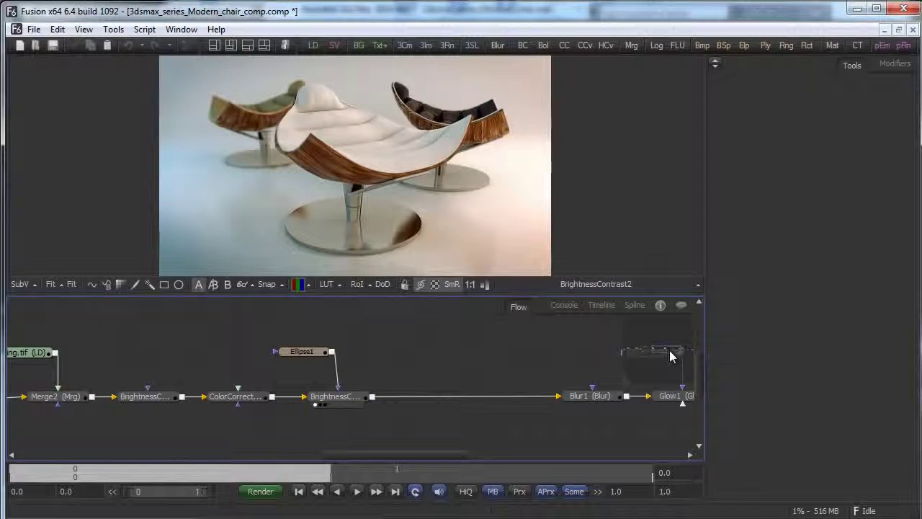
left_click_drag(669, 350, 650, 350)
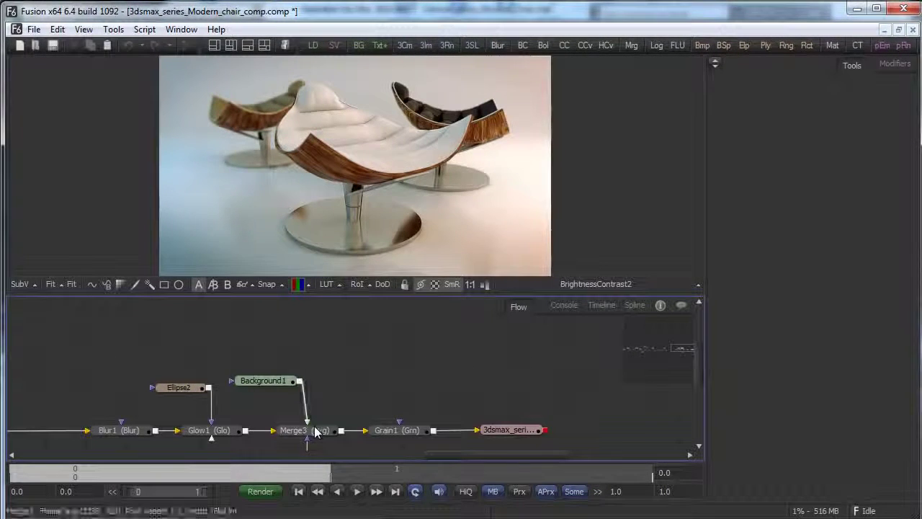
left_click_drag(304, 430, 475, 216)
left_click_drag(392, 430, 514, 206)
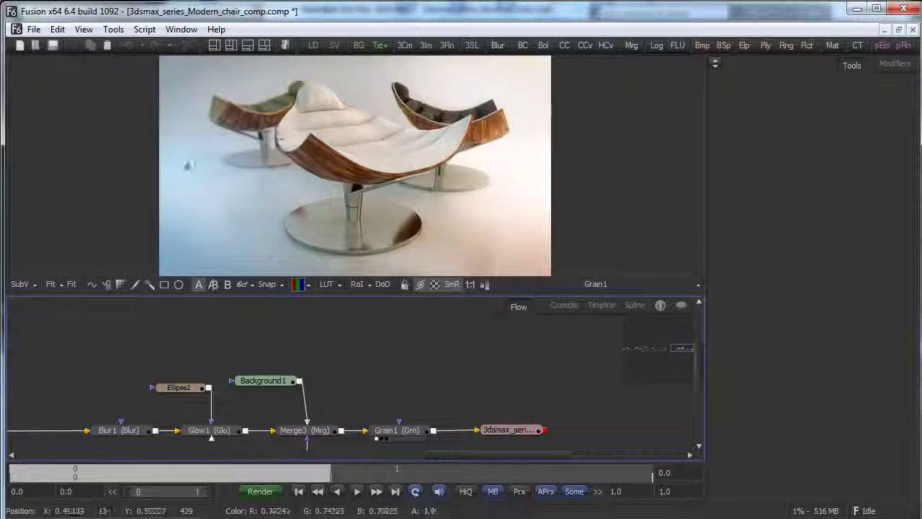